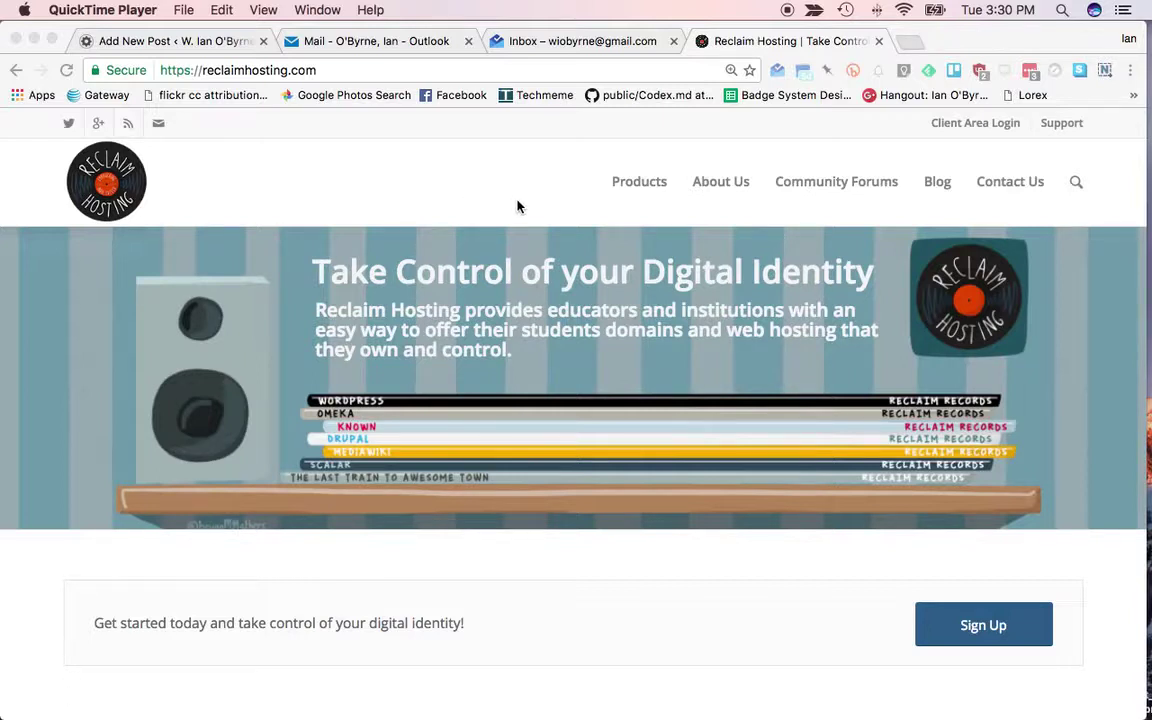
Open the Client Area login, fill in the saved account email and password, and log in
click(944, 124)
click(963, 124)
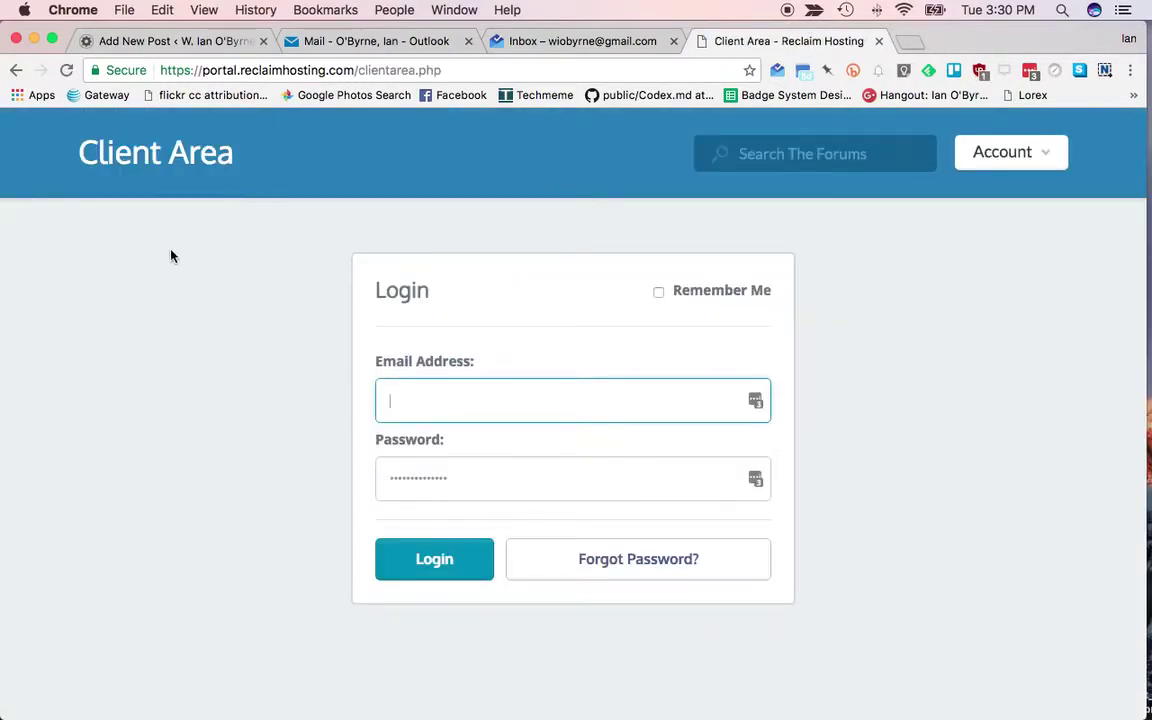
key(super+backslash)
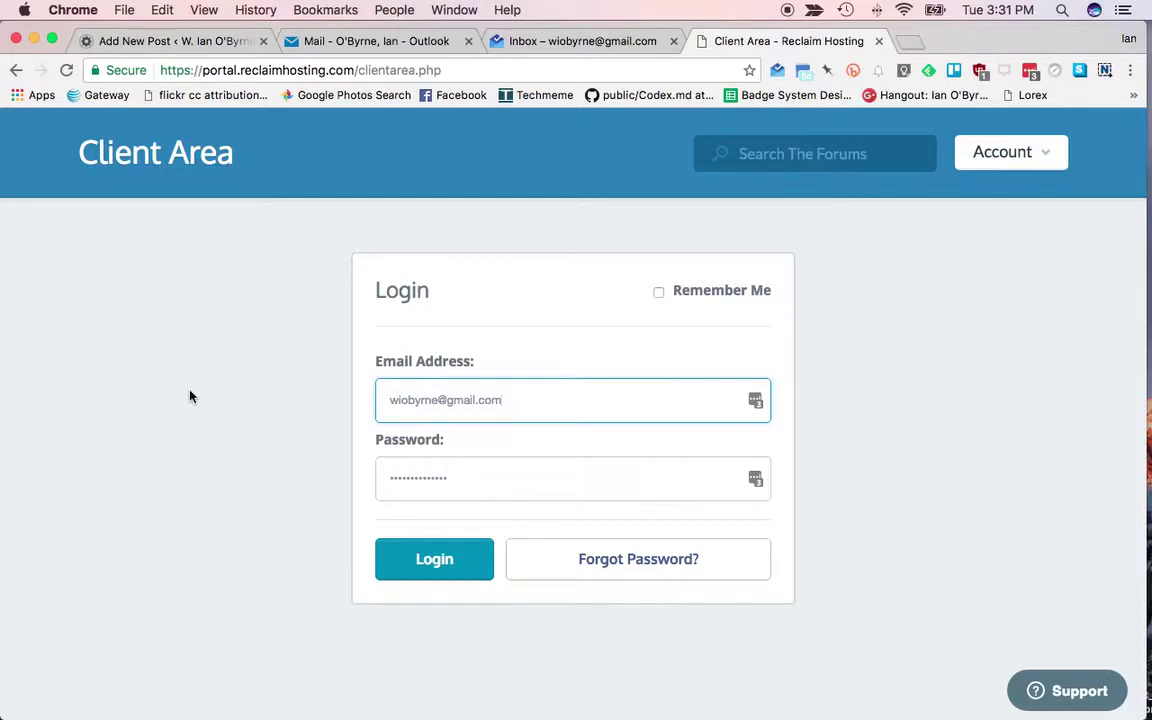
click(421, 561)
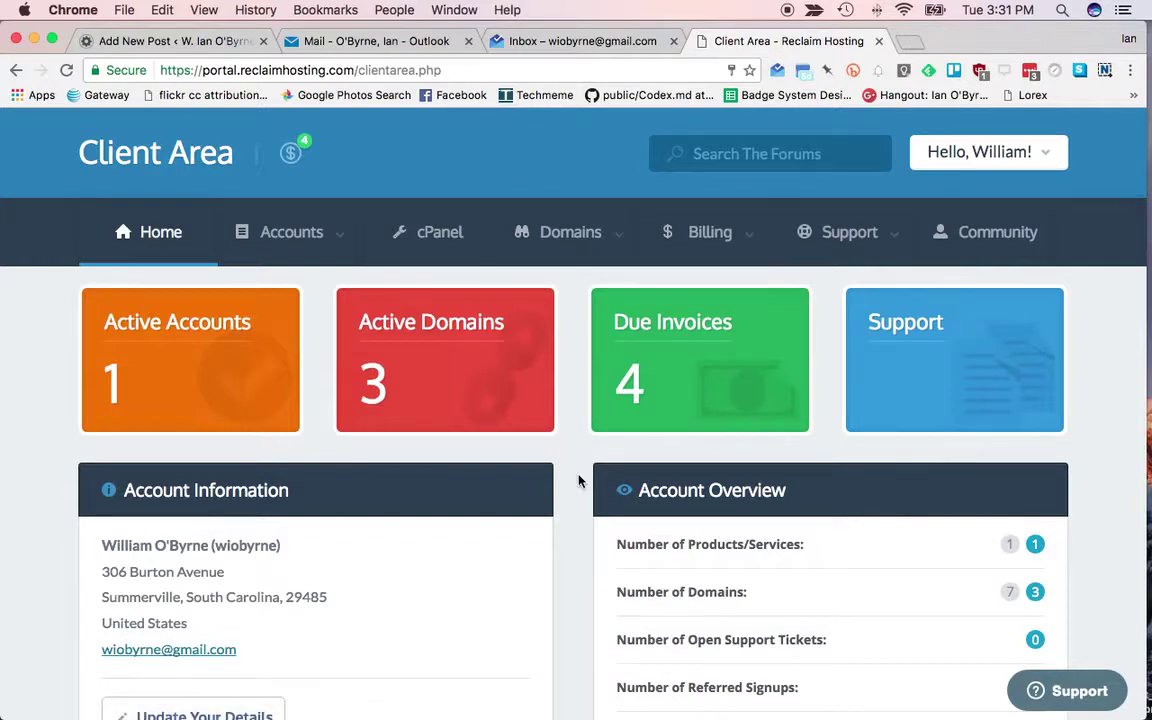
Review the Client Area home page, including the account information, account overview and overdue invoices notice
scroll(578, 482, down, 3)
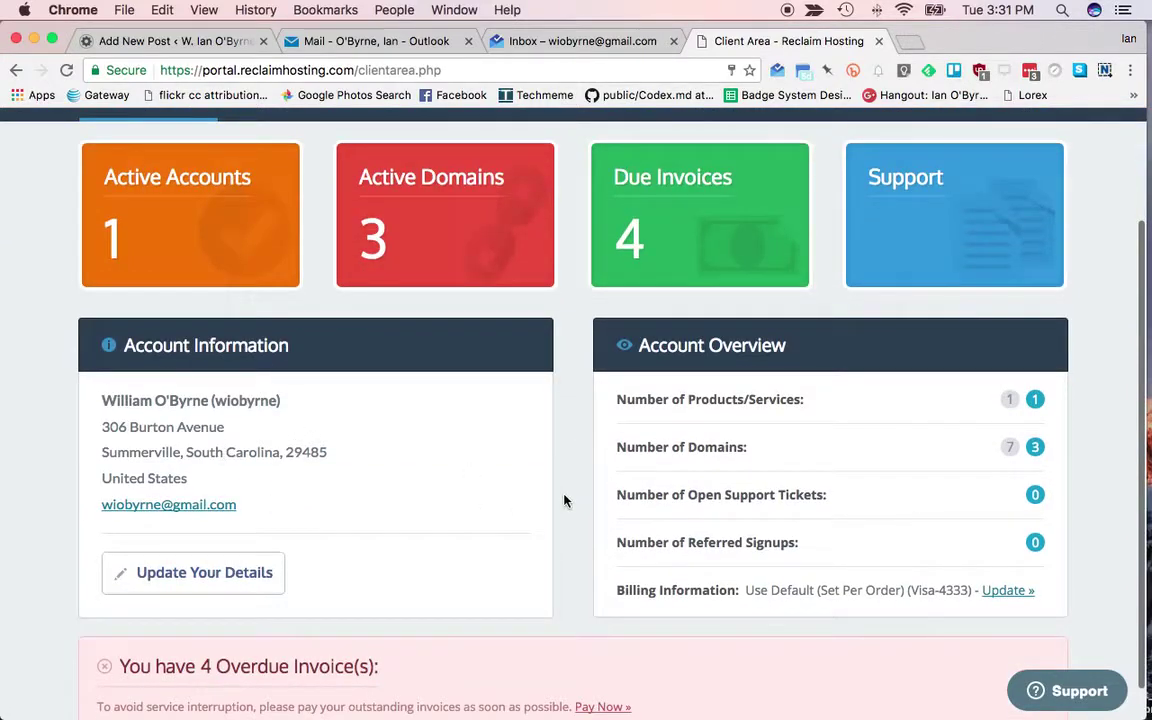
scroll(573, 490, down, 1)
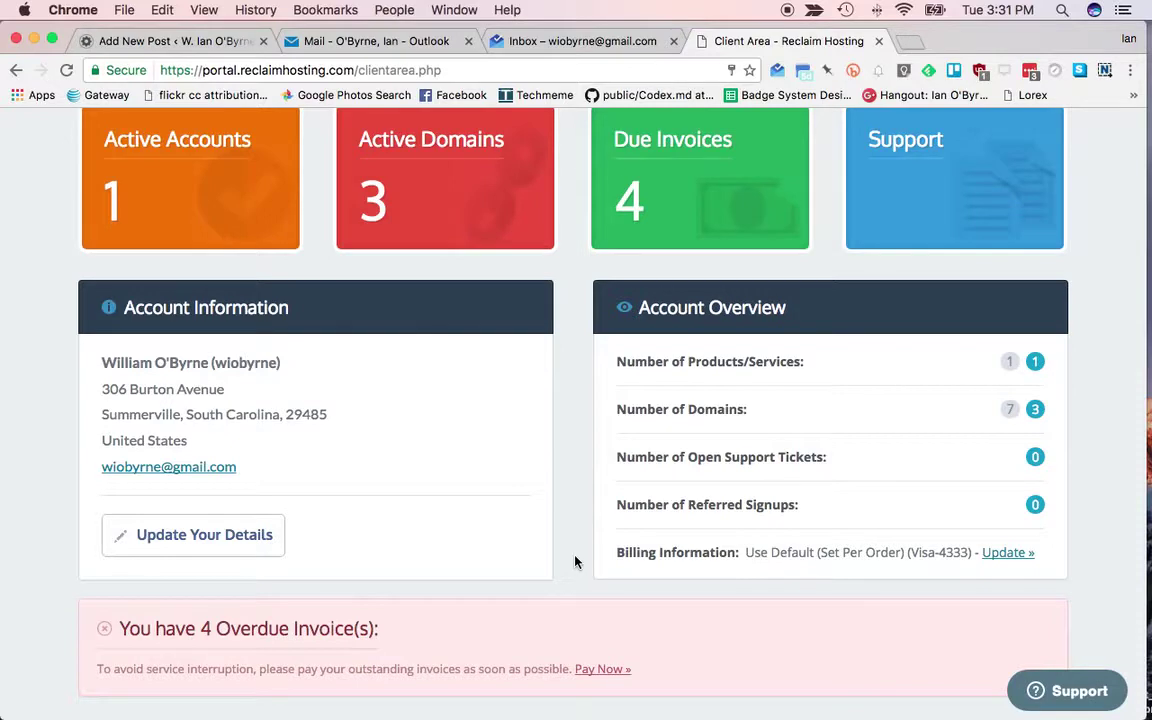
scroll(566, 433, up, 1)
scroll(566, 433, up, 3)
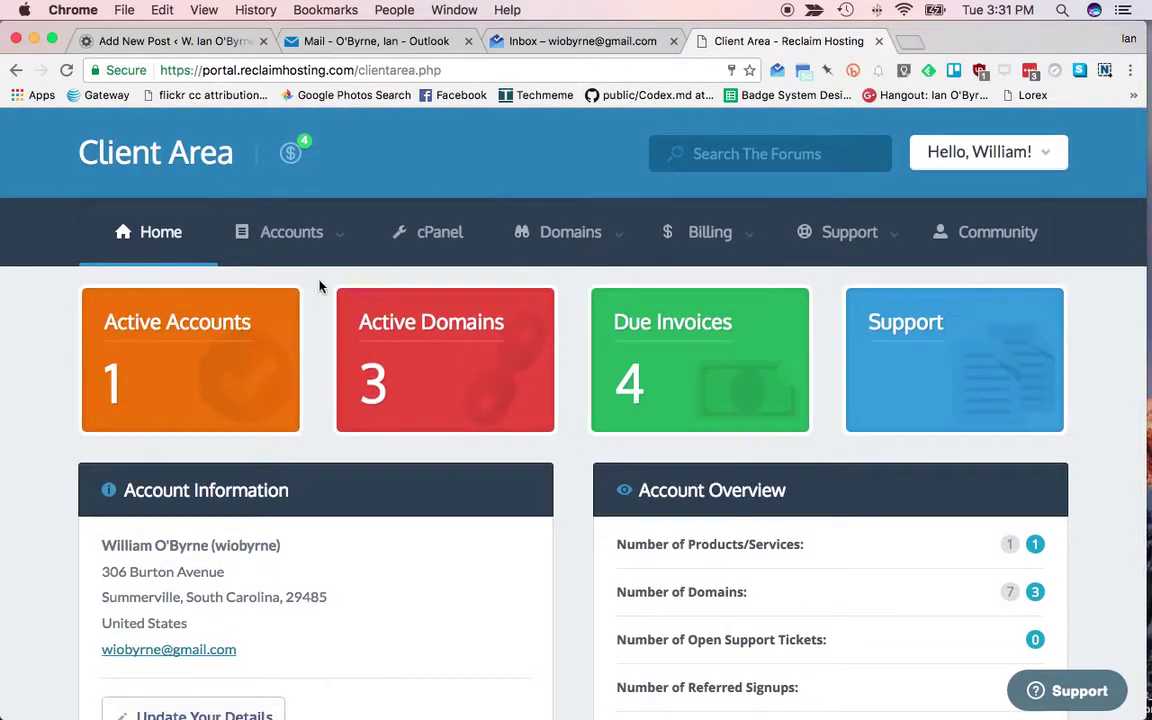
Open the My Accounts list and view the additional management options for the Faculty/Professional Plan
click(298, 245)
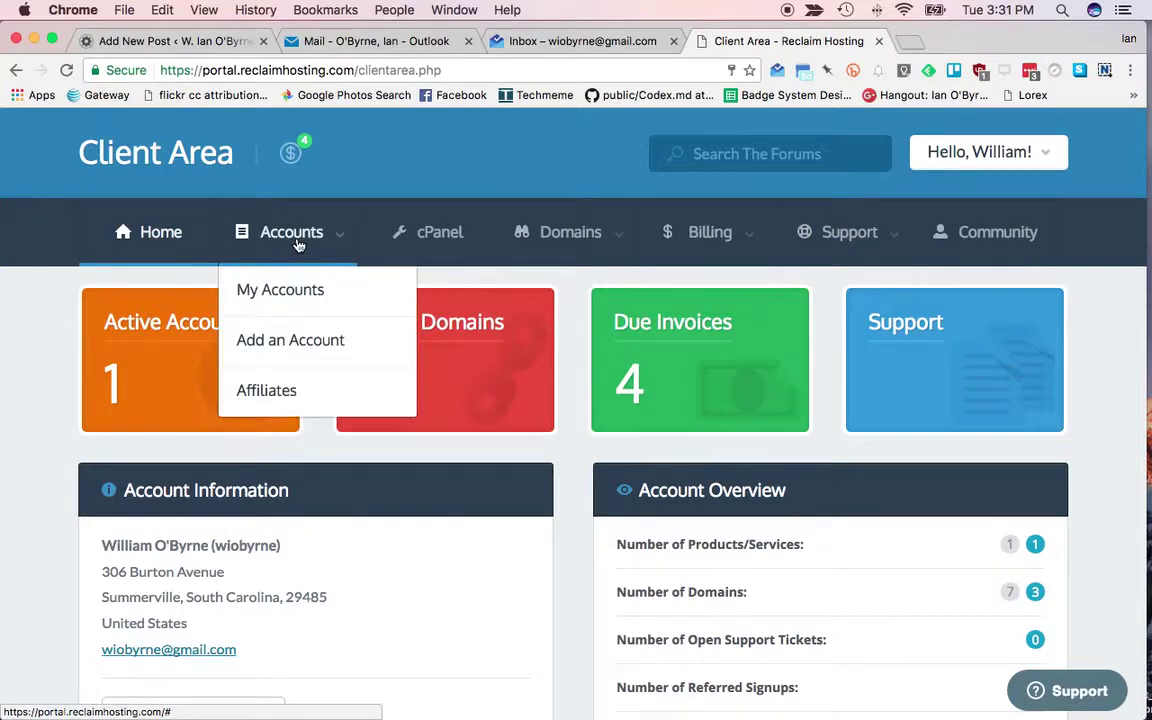
click(294, 296)
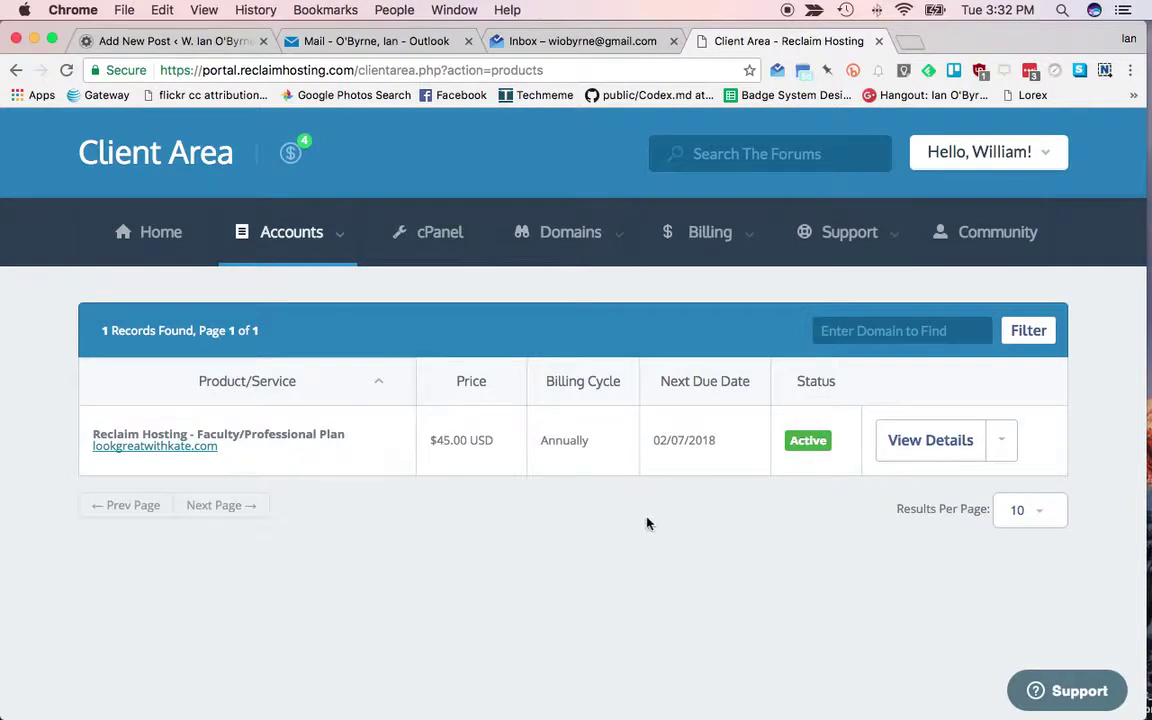
click(1002, 441)
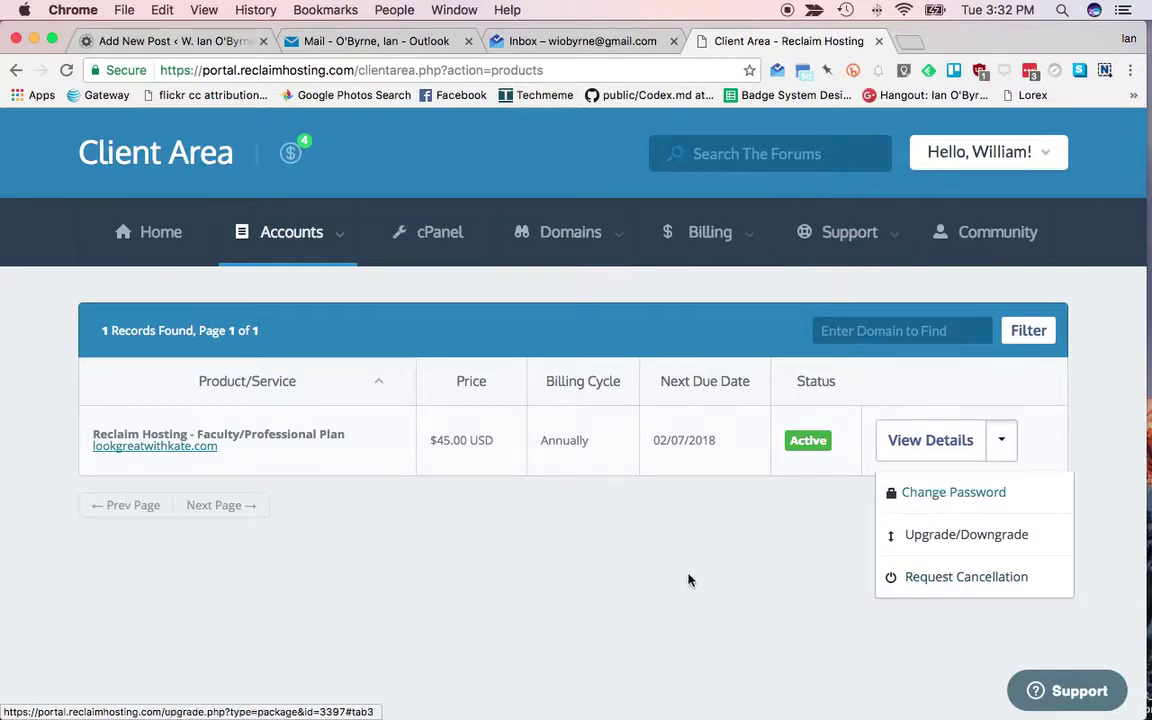
click(566, 490)
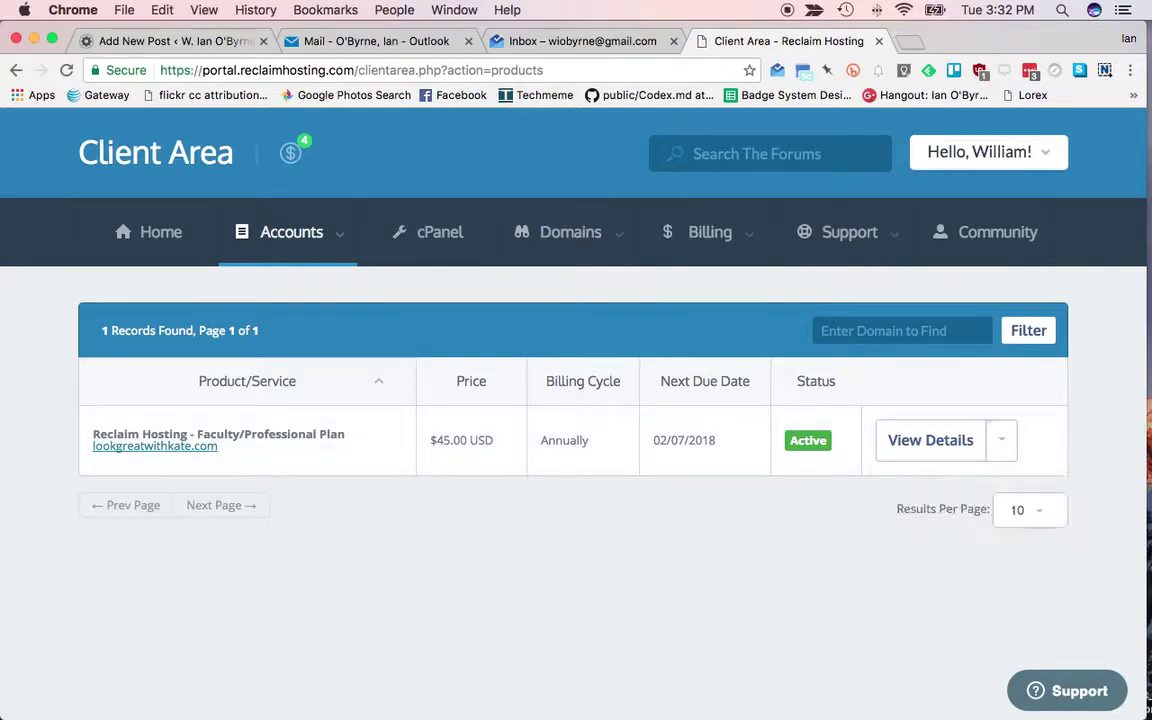
Open the My Domains list, review each domain's dates and status, and view the management options for digitallyliterate.net
click(556, 252)
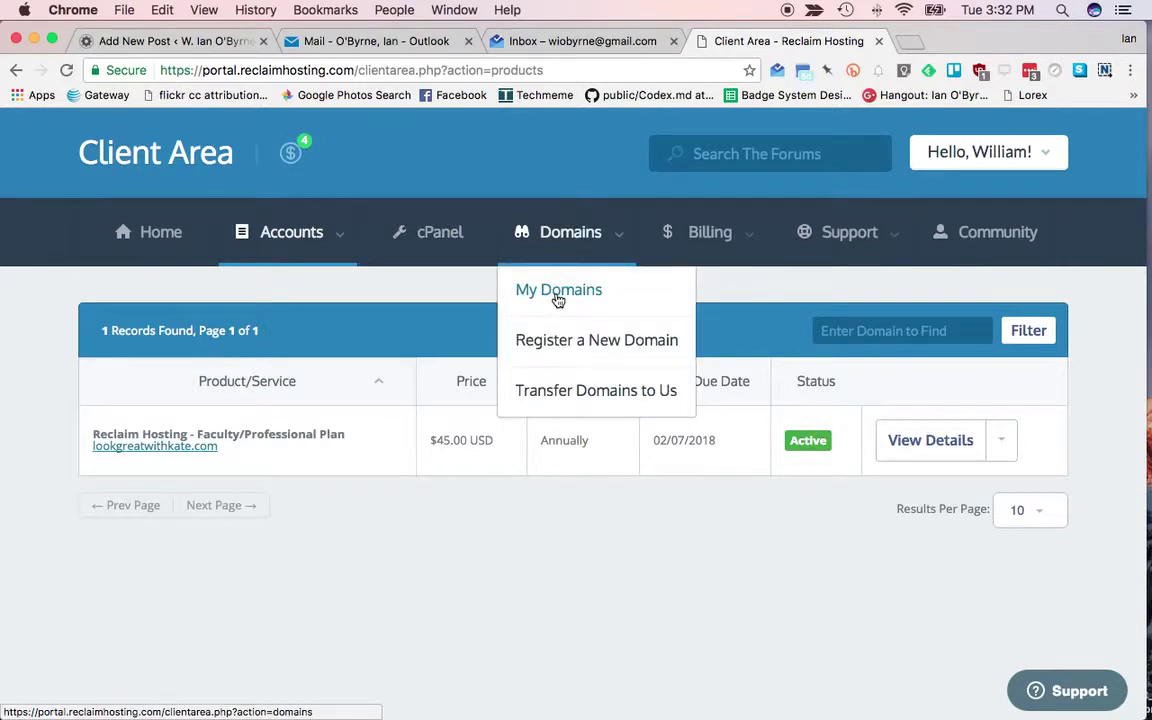
click(558, 292)
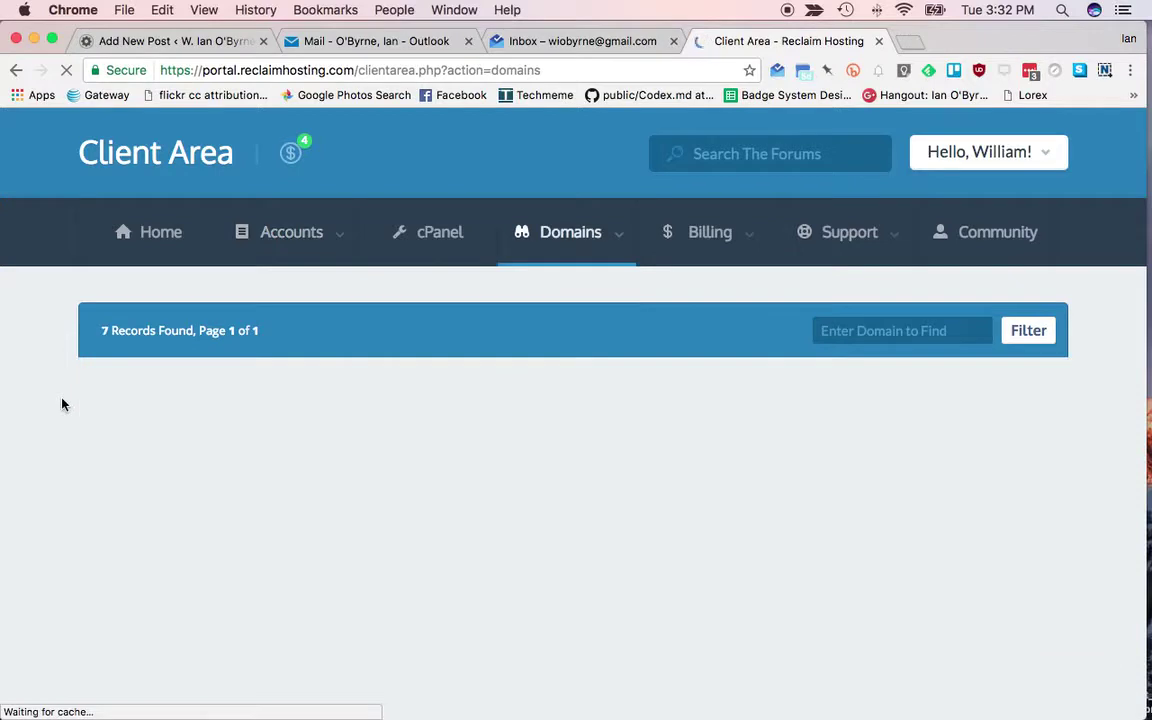
scroll(62, 404, down, 5)
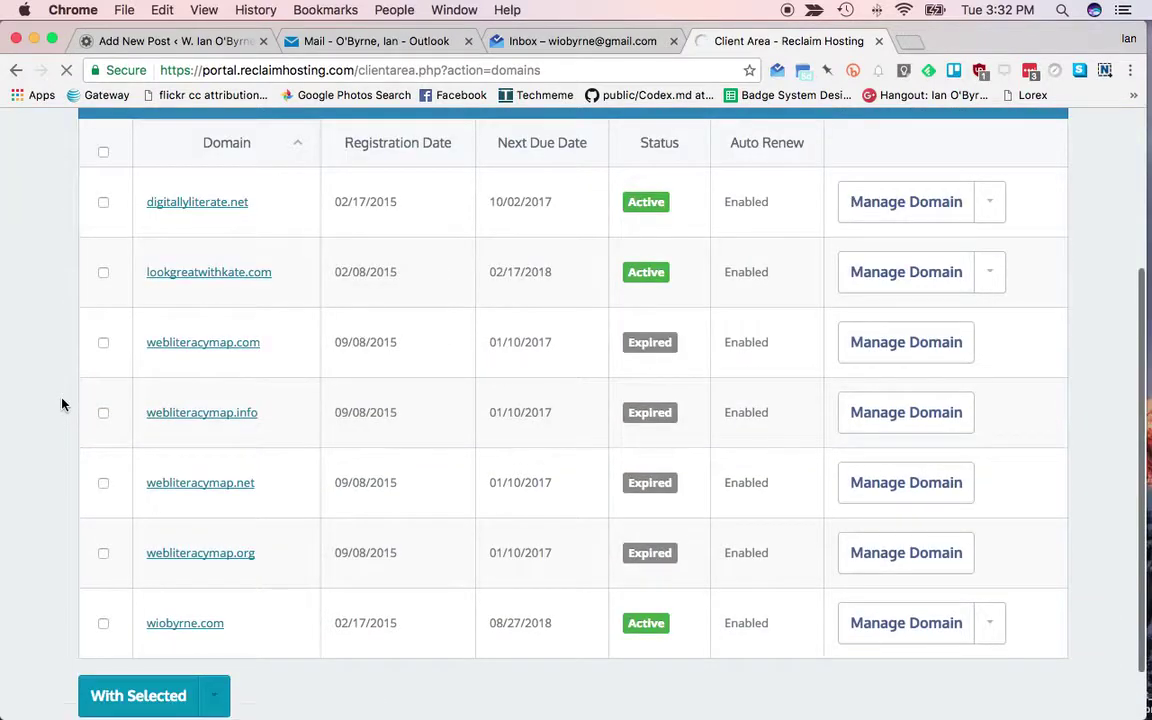
scroll(379, 490, up, 2)
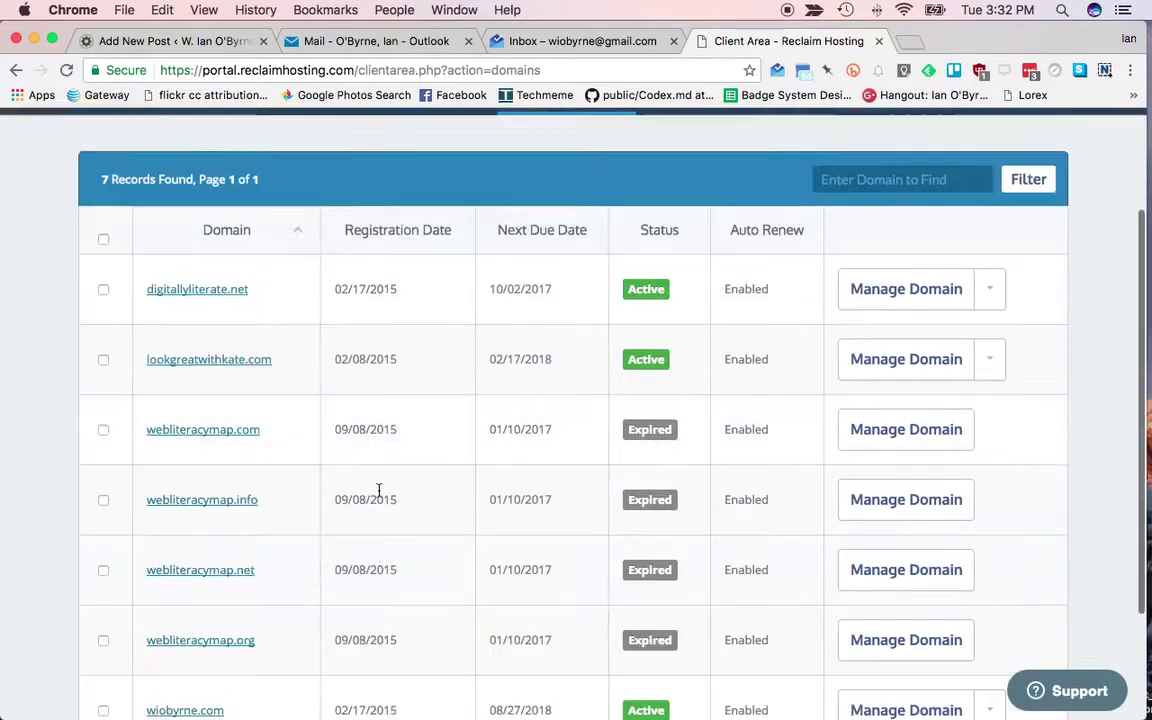
scroll(379, 490, up, 3)
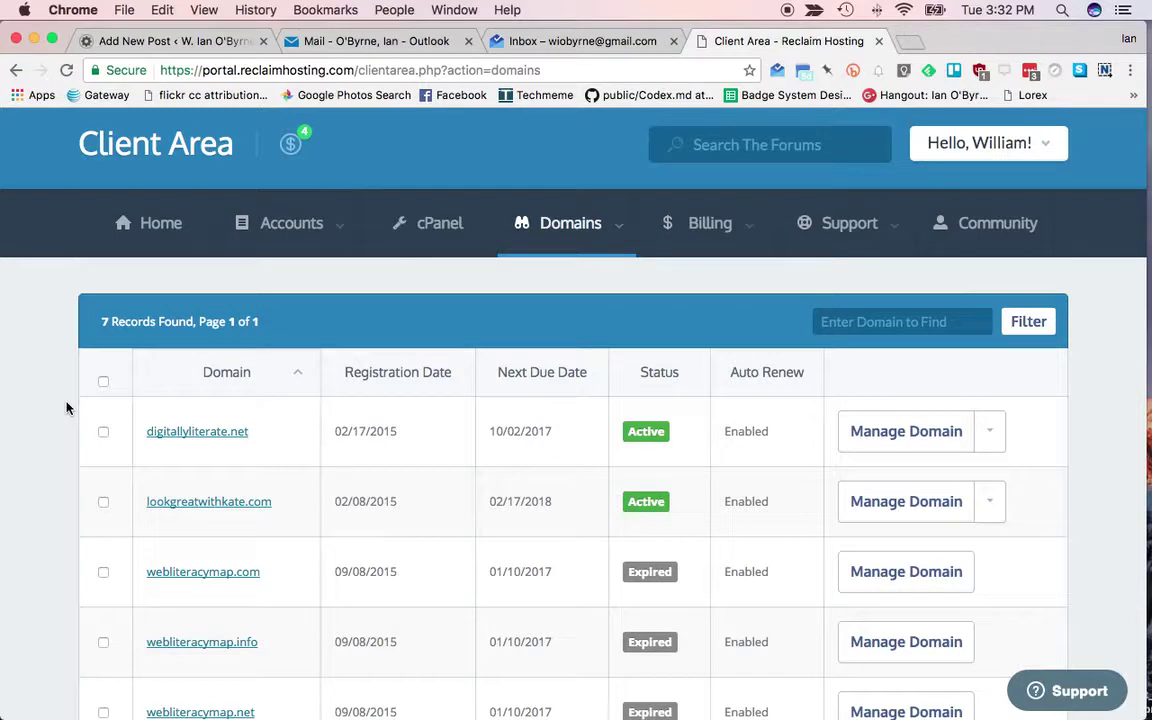
scroll(66, 407, down, 2)
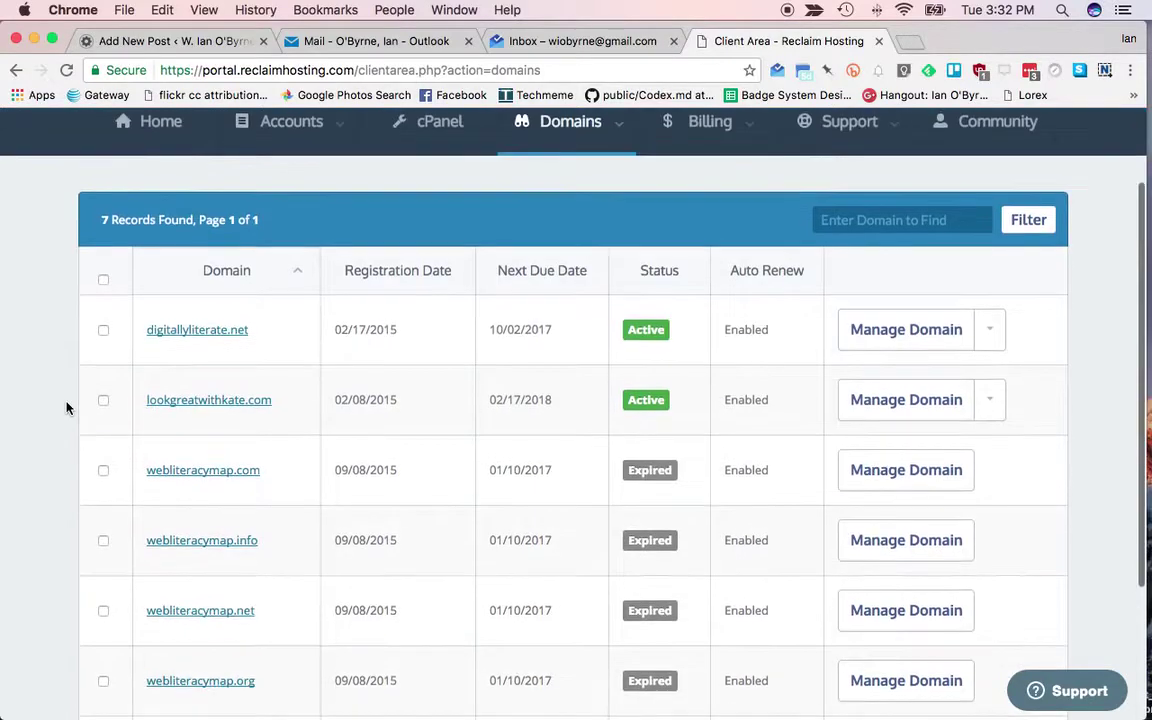
scroll(66, 407, down, 3)
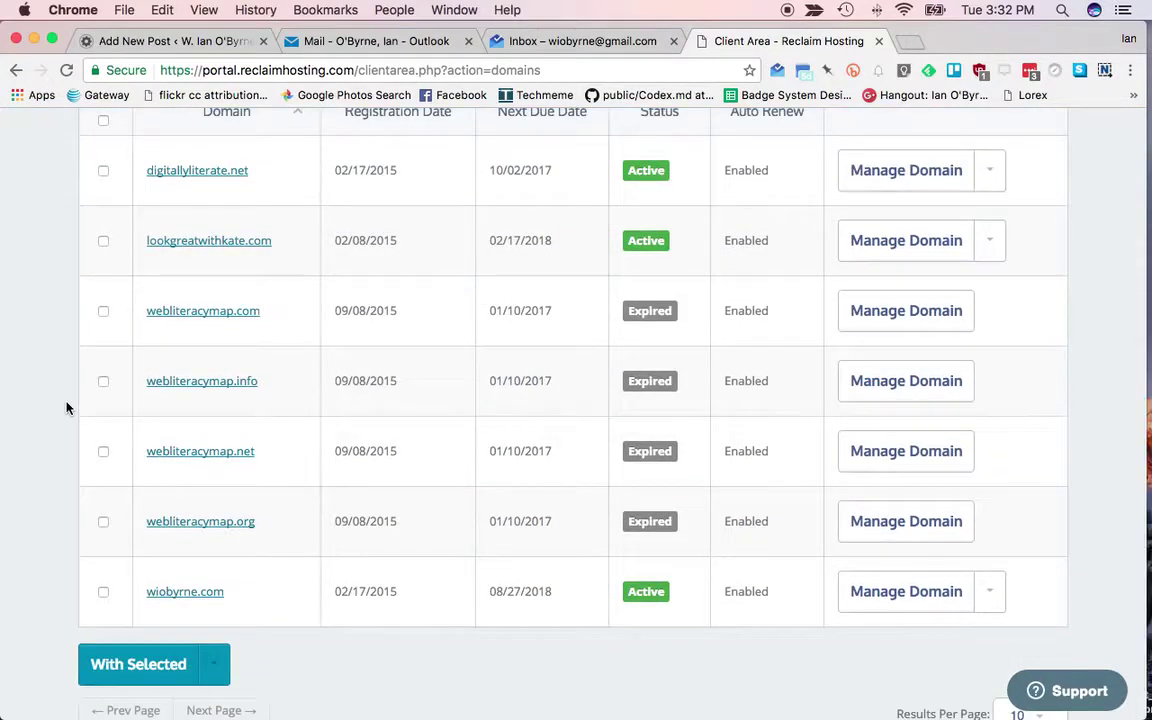
scroll(66, 407, up, 5)
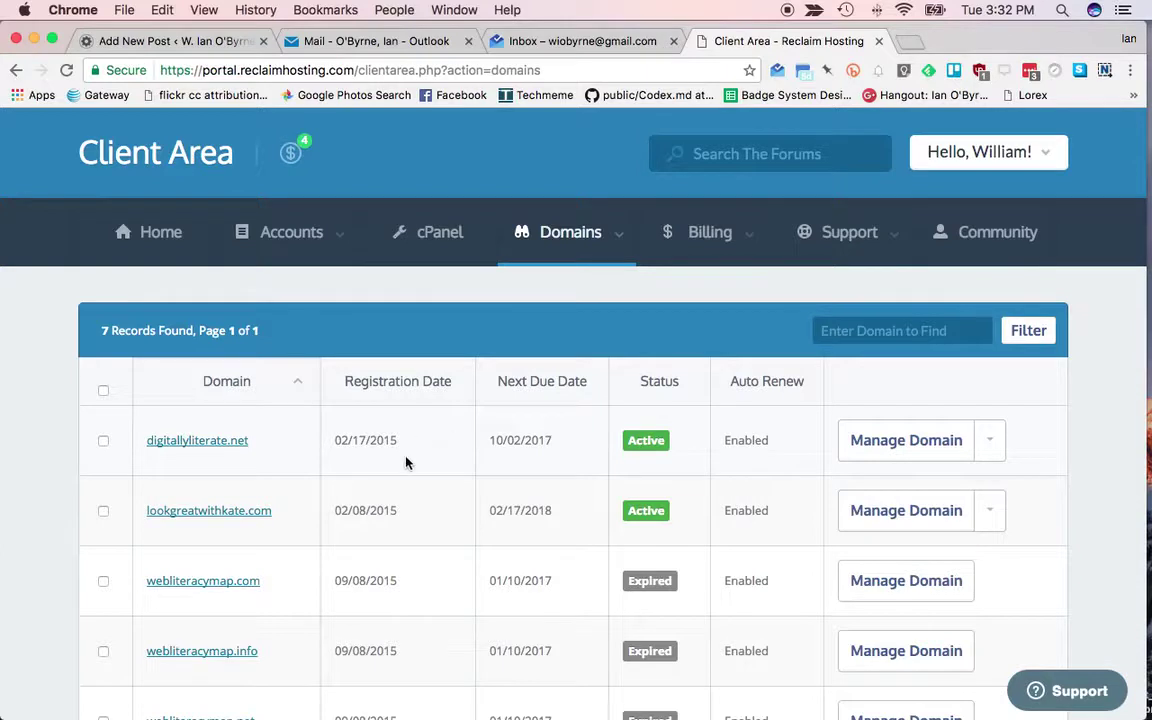
click(996, 452)
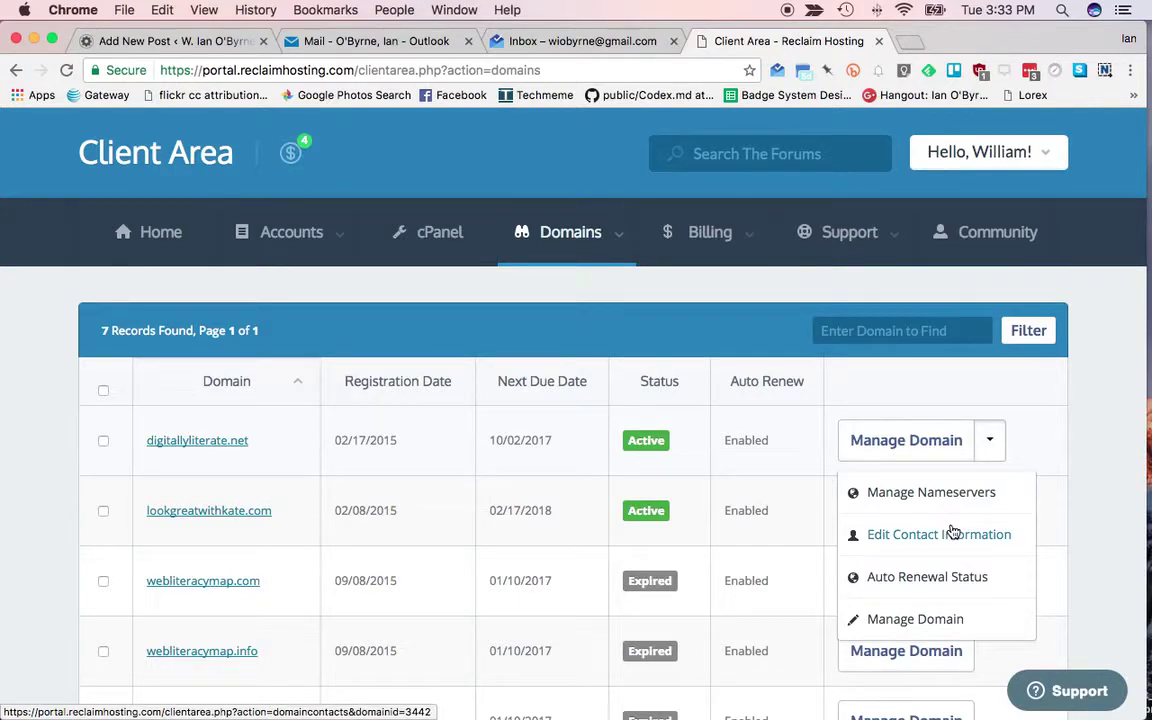
click(720, 288)
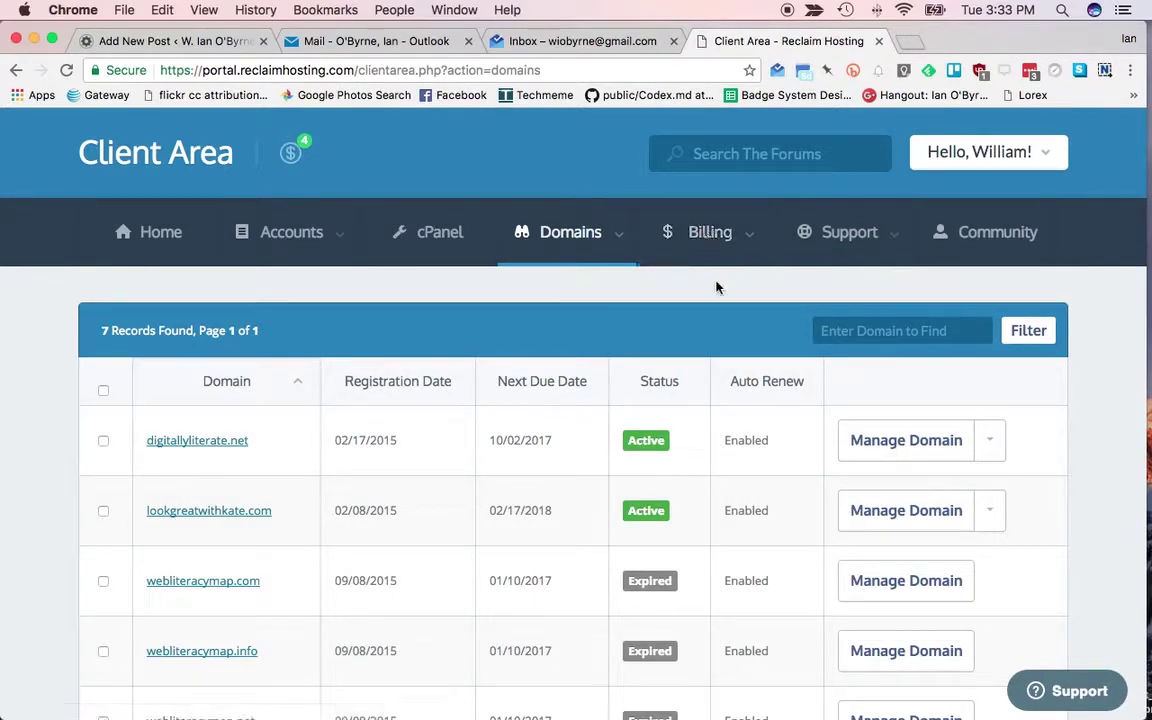
Open the support ticket submission form and look over its fields
click(868, 242)
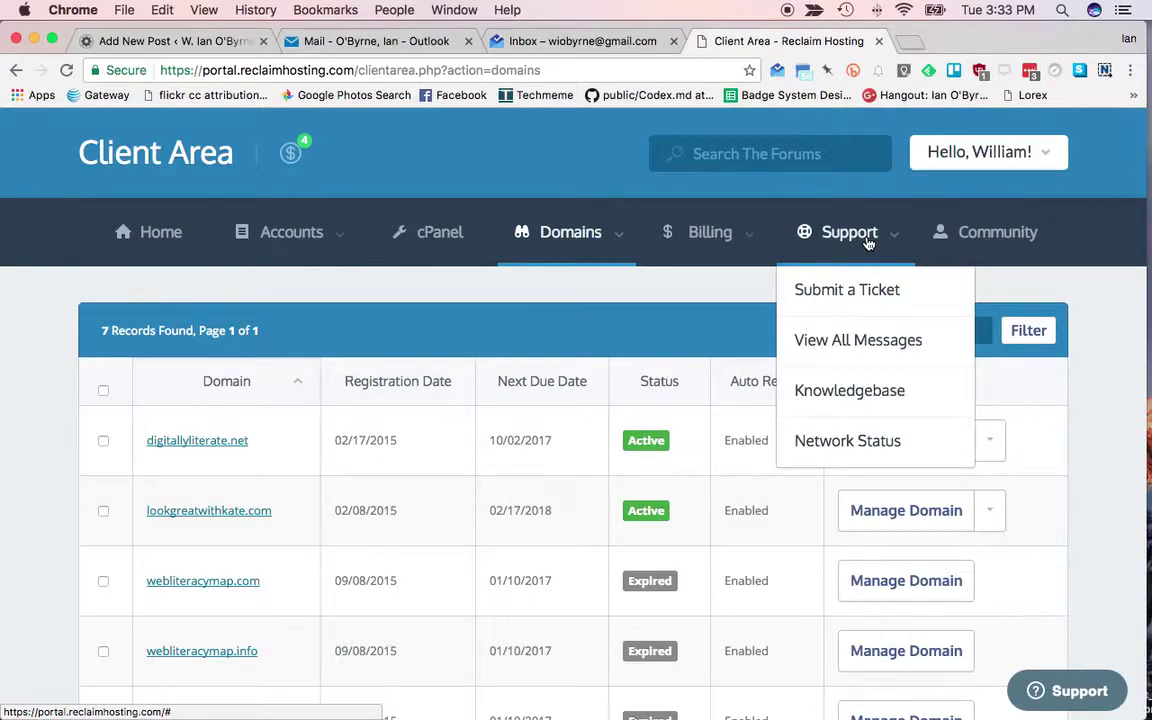
click(848, 289)
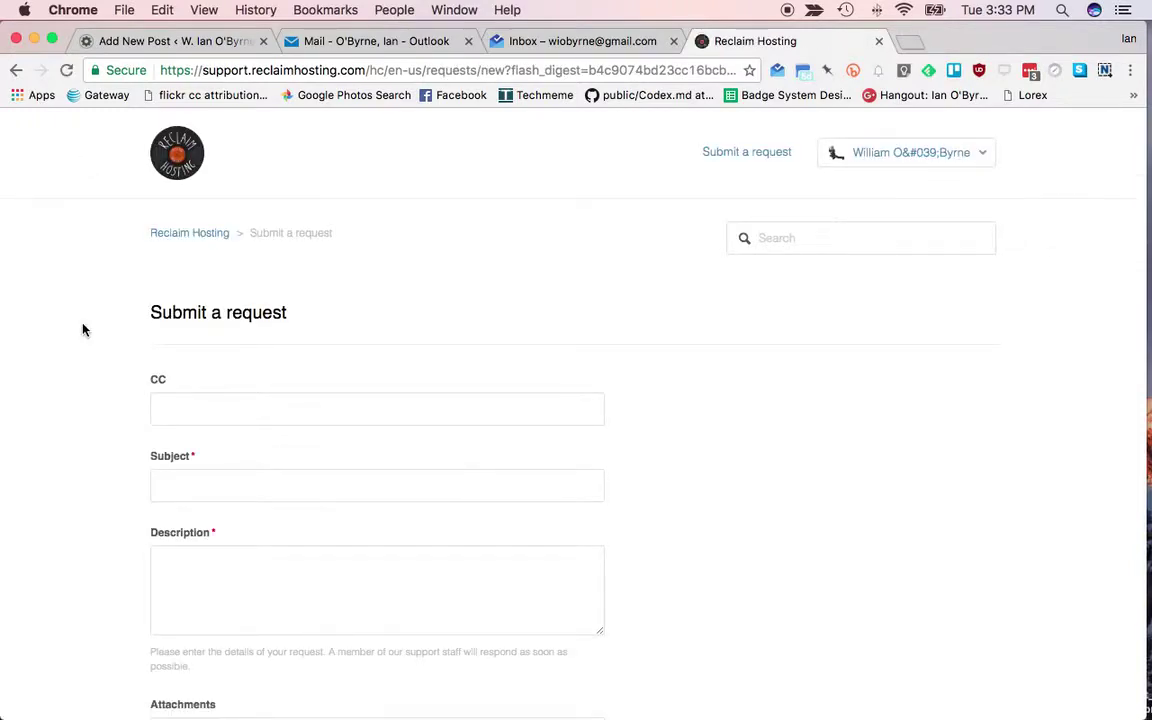
scroll(84, 330, down, 3)
scroll(84, 330, up, 2)
scroll(84, 330, up, 1)
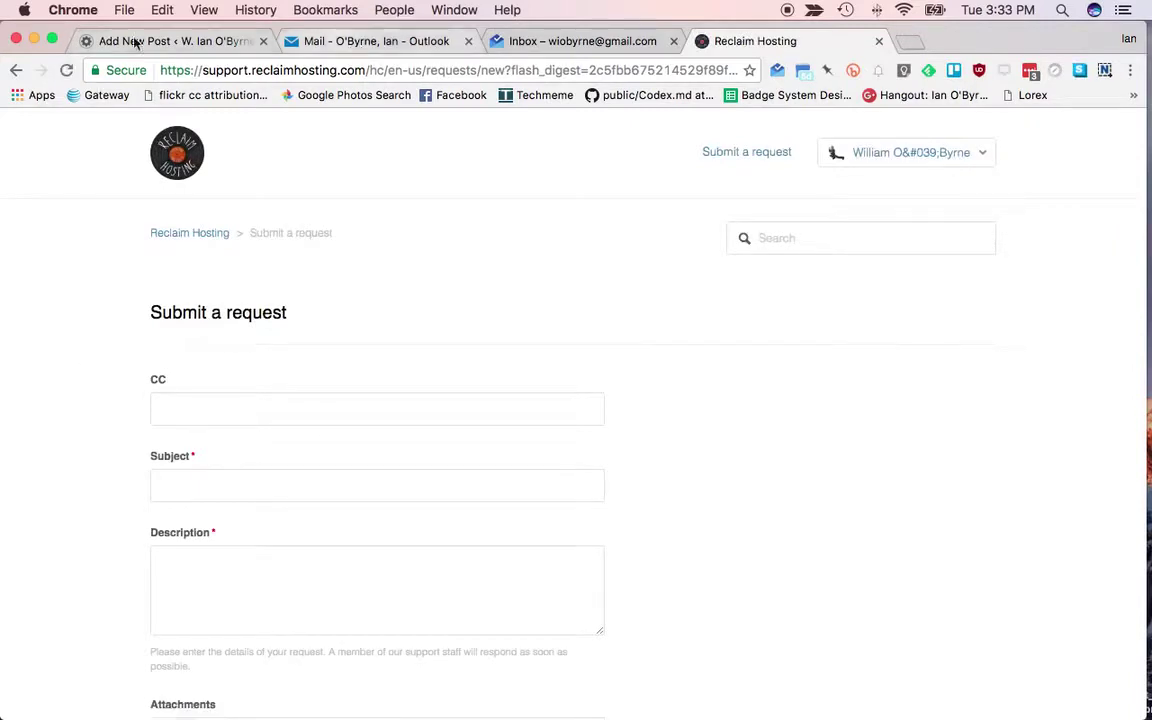
Return to the Client Area's domain list and open cPanel for the hosting account
right_click(16, 70)
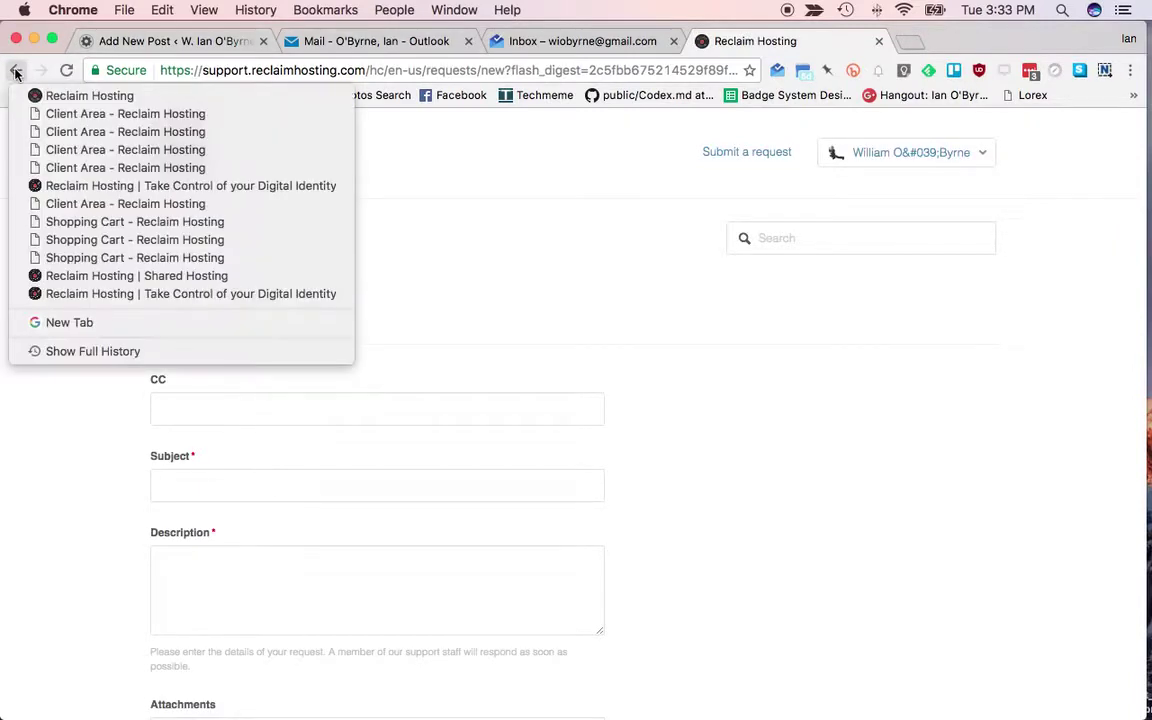
click(46, 113)
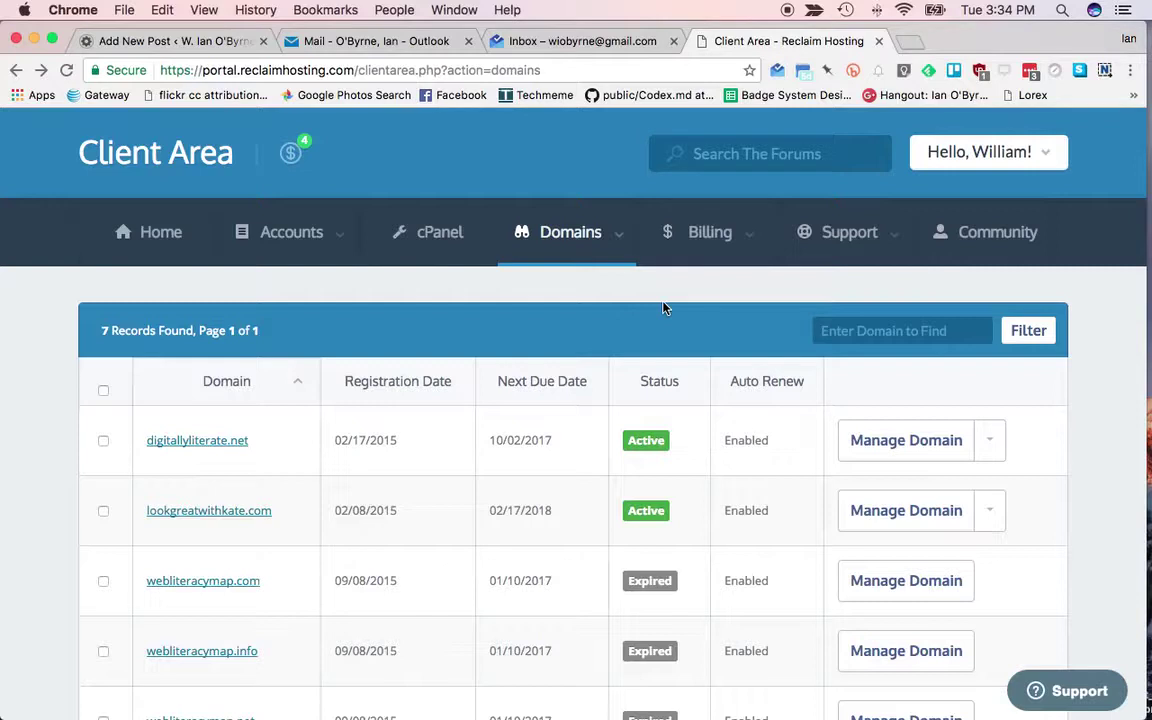
click(456, 236)
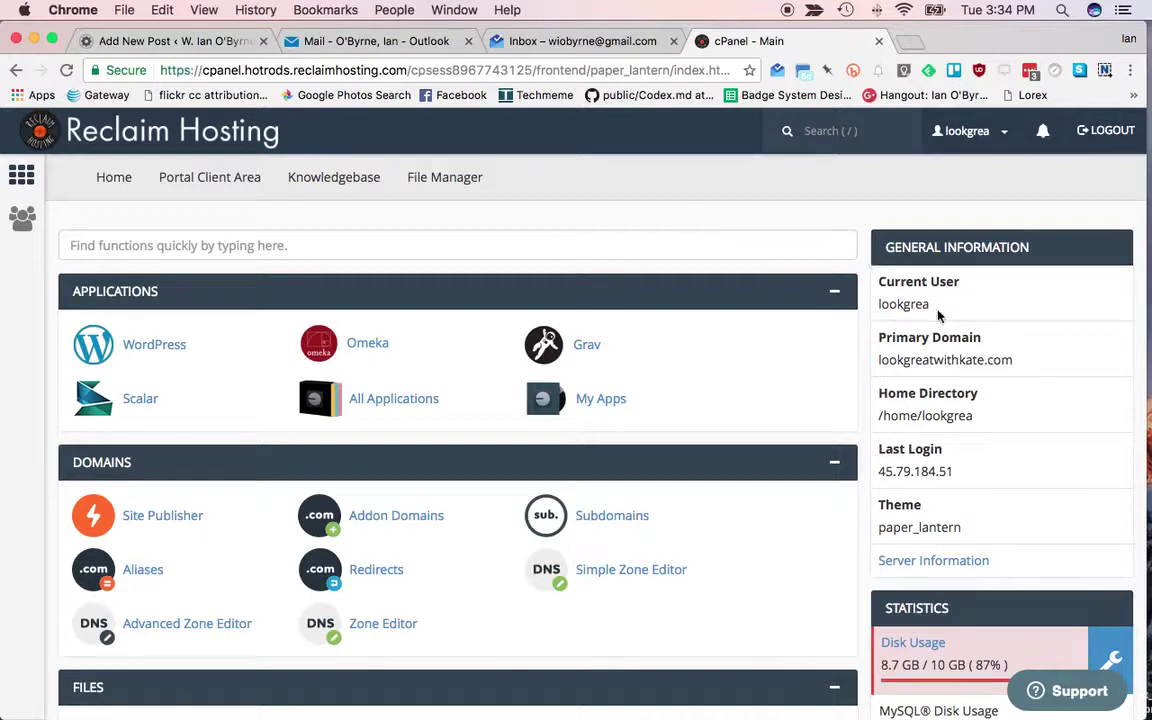
Examine the cPanel home page, covering the general information, usage statistics and tool sections from Applications down to Preferences
scroll(944, 334, down, 2)
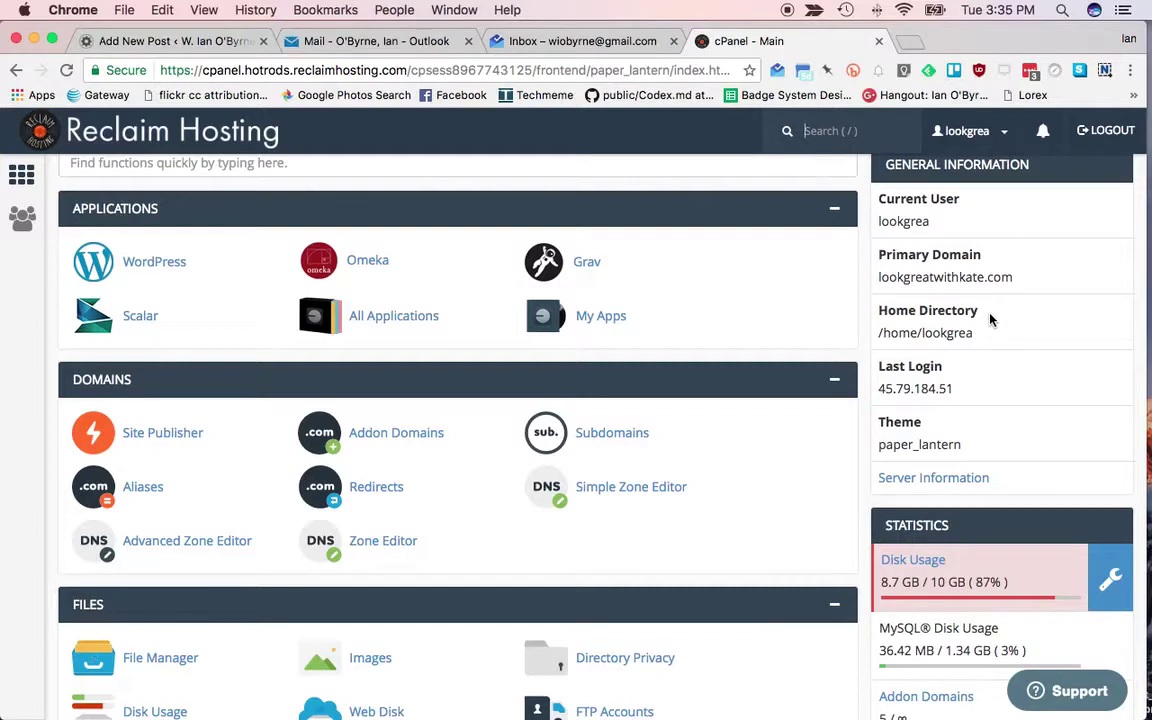
scroll(990, 334, down, 3)
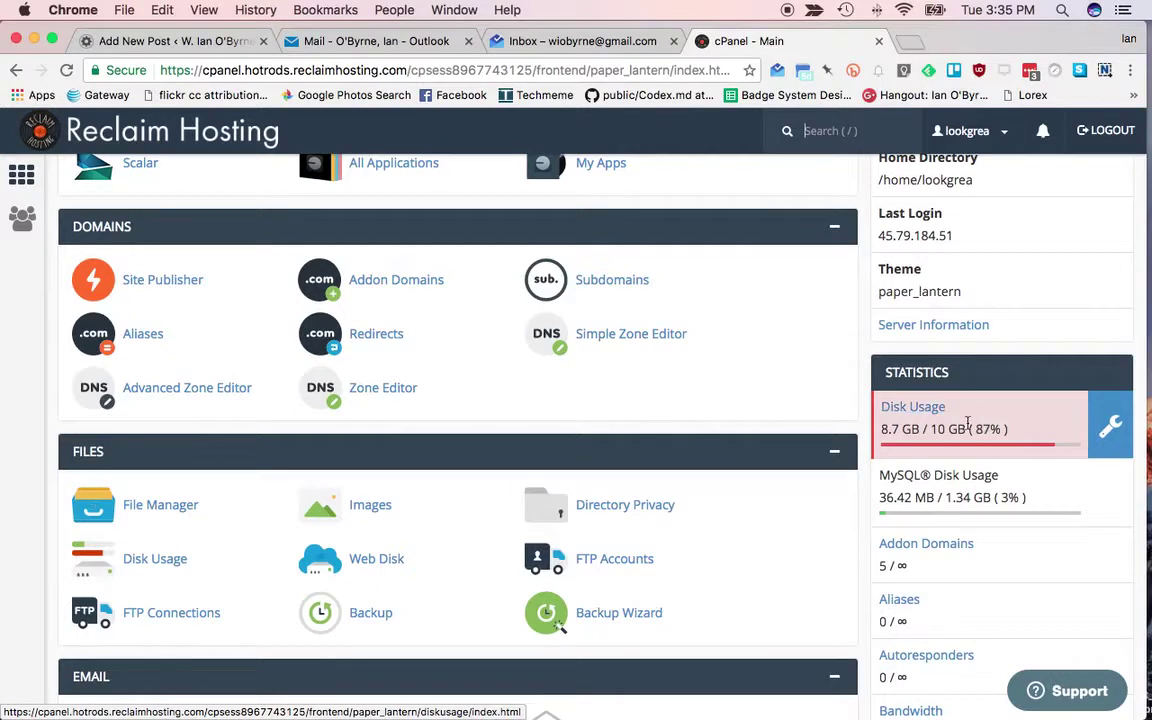
scroll(866, 513, down, 2)
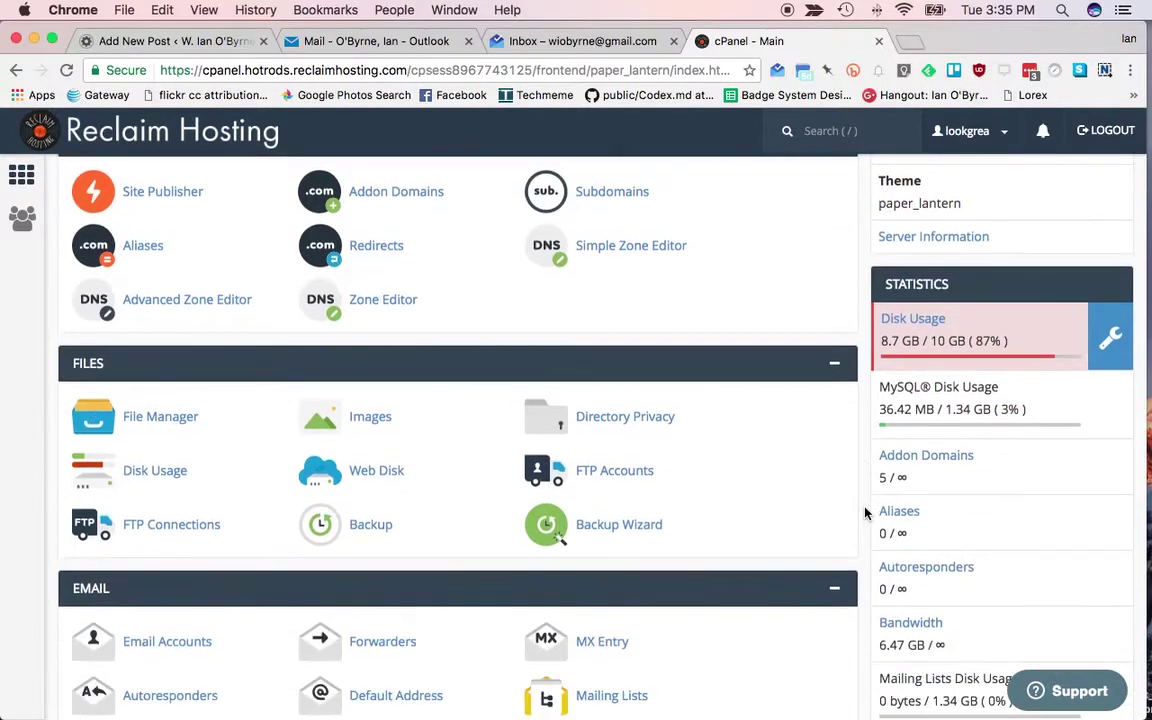
key(/)
scroll(955, 497, down, 5)
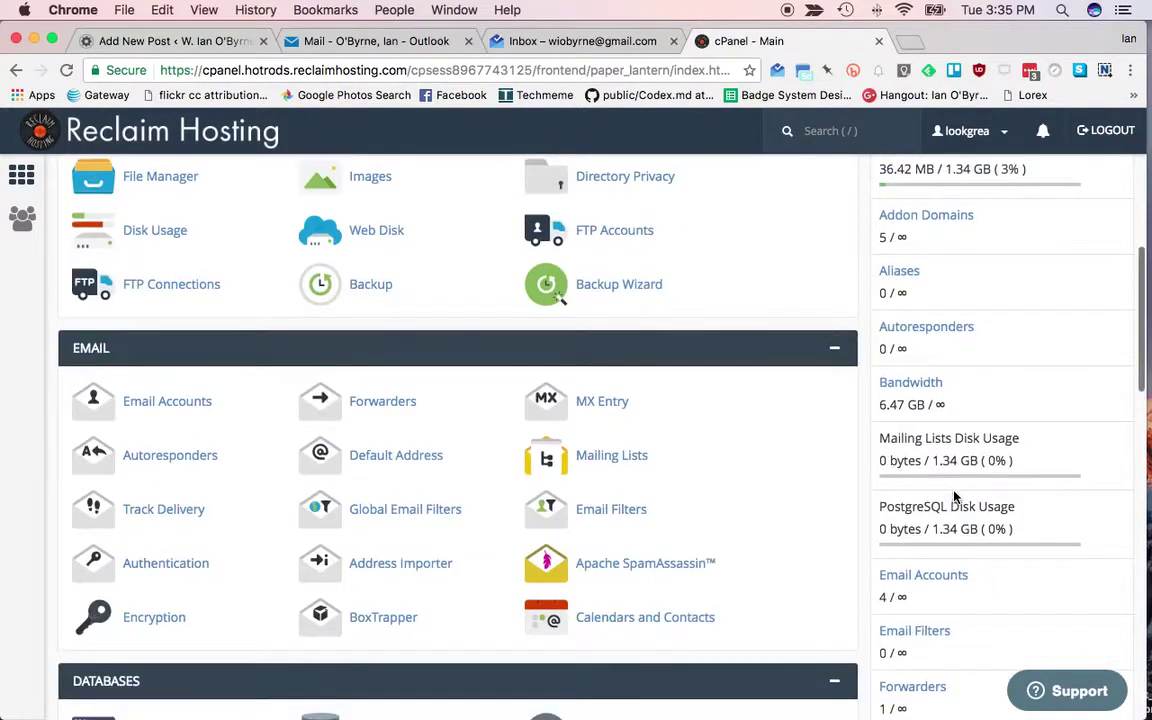
scroll(977, 490, down, 6)
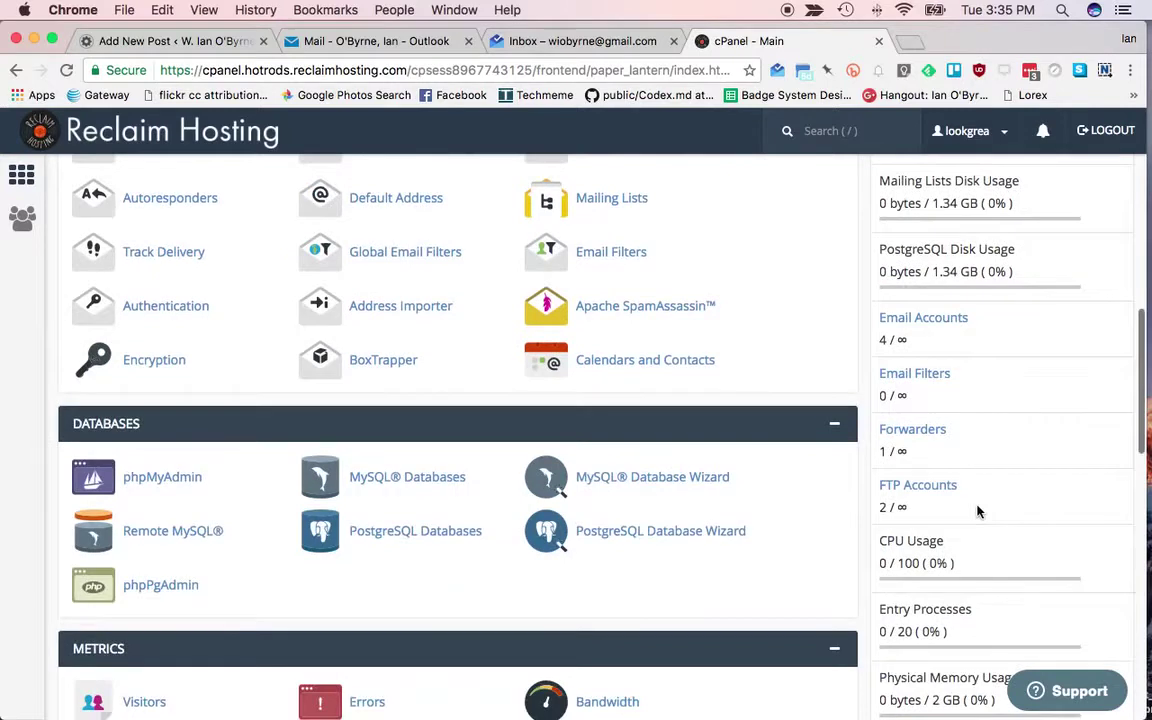
scroll(977, 510, down, 3)
scroll(977, 510, up, 15)
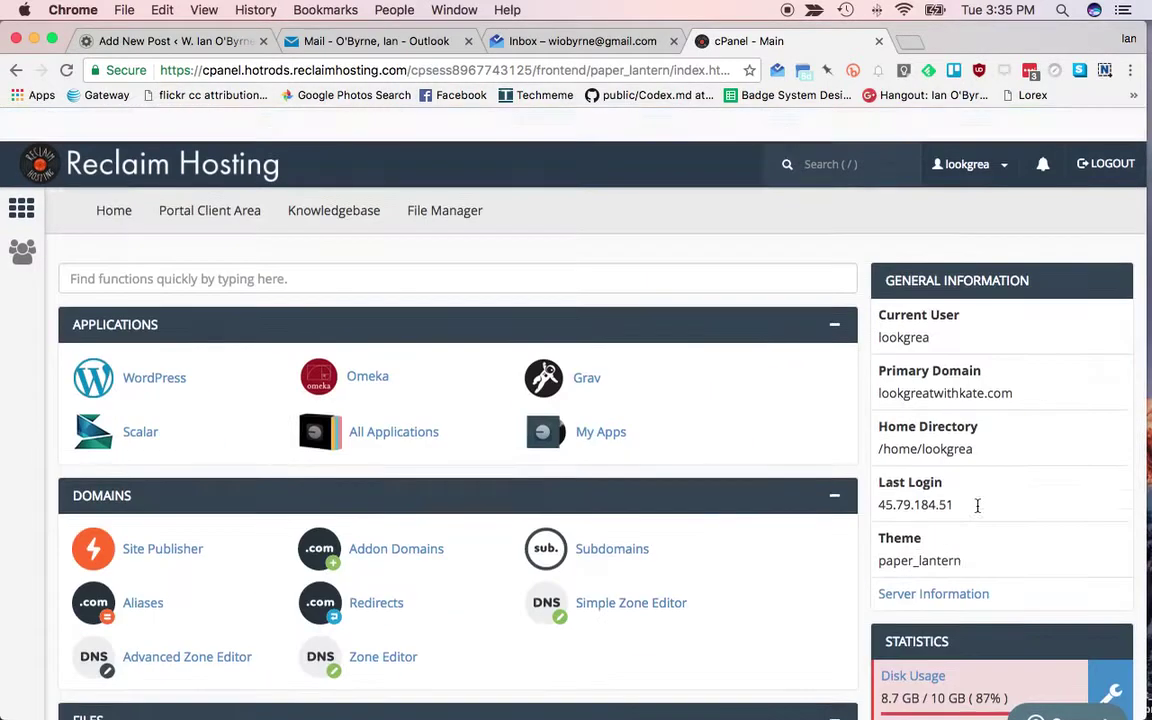
scroll(689, 578, down, 20)
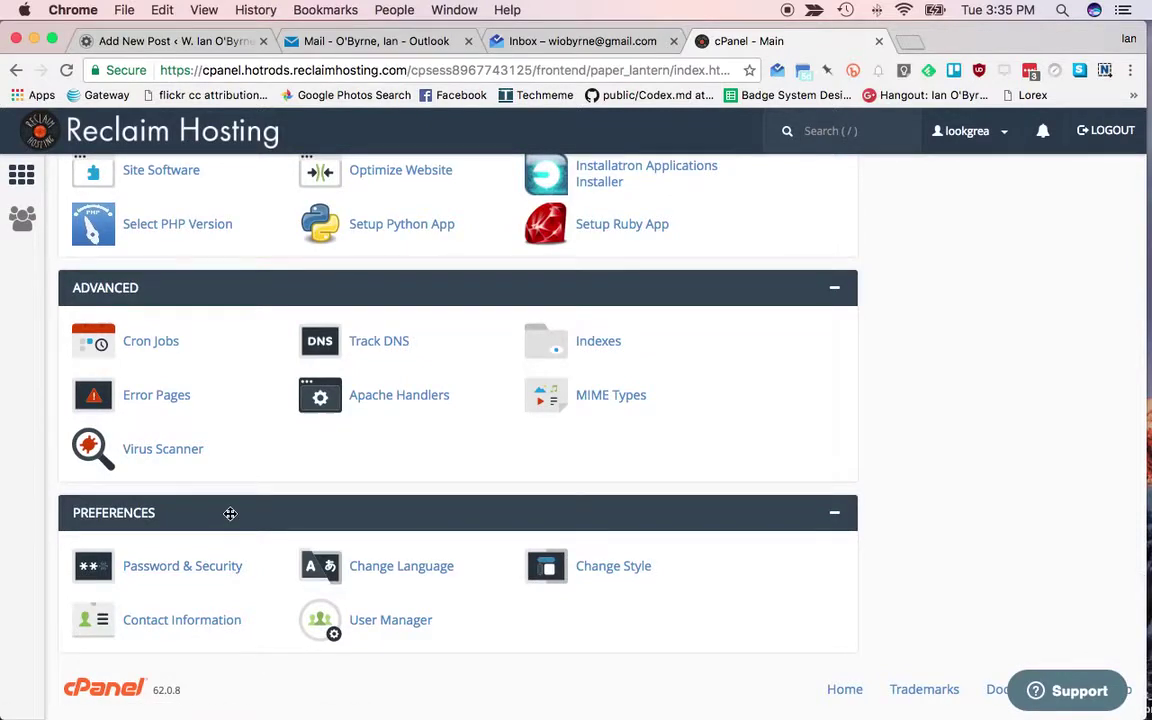
scroll(230, 513, up, 5)
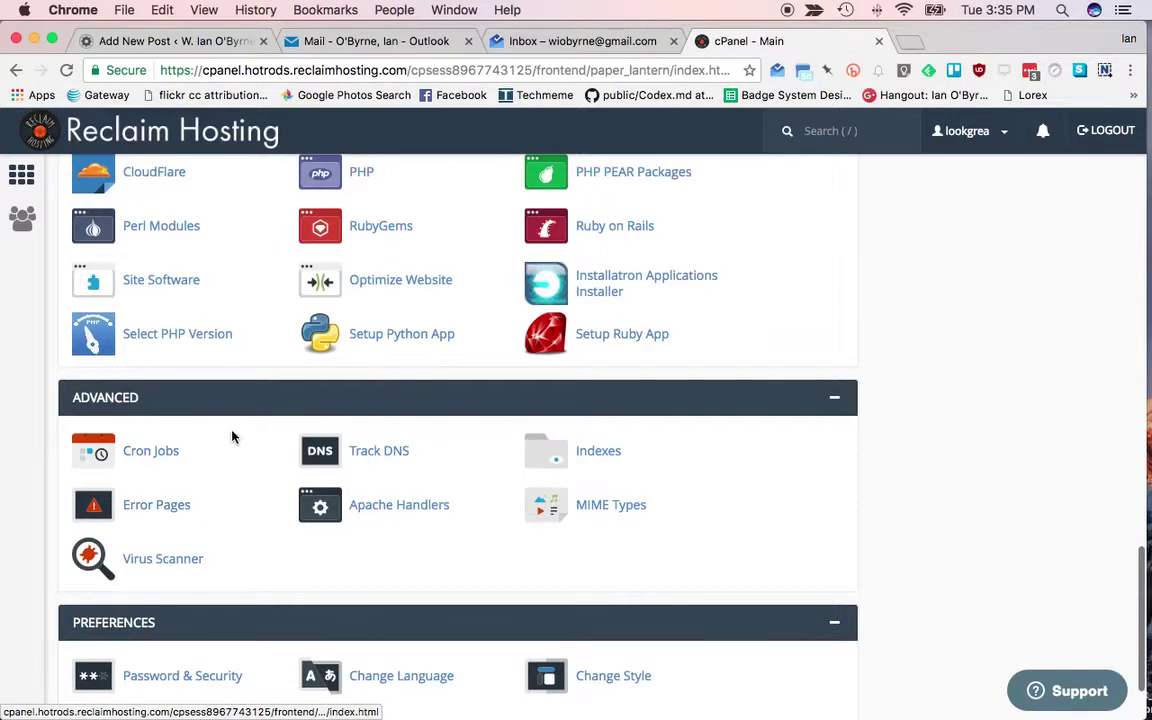
scroll(231, 436, up, 2)
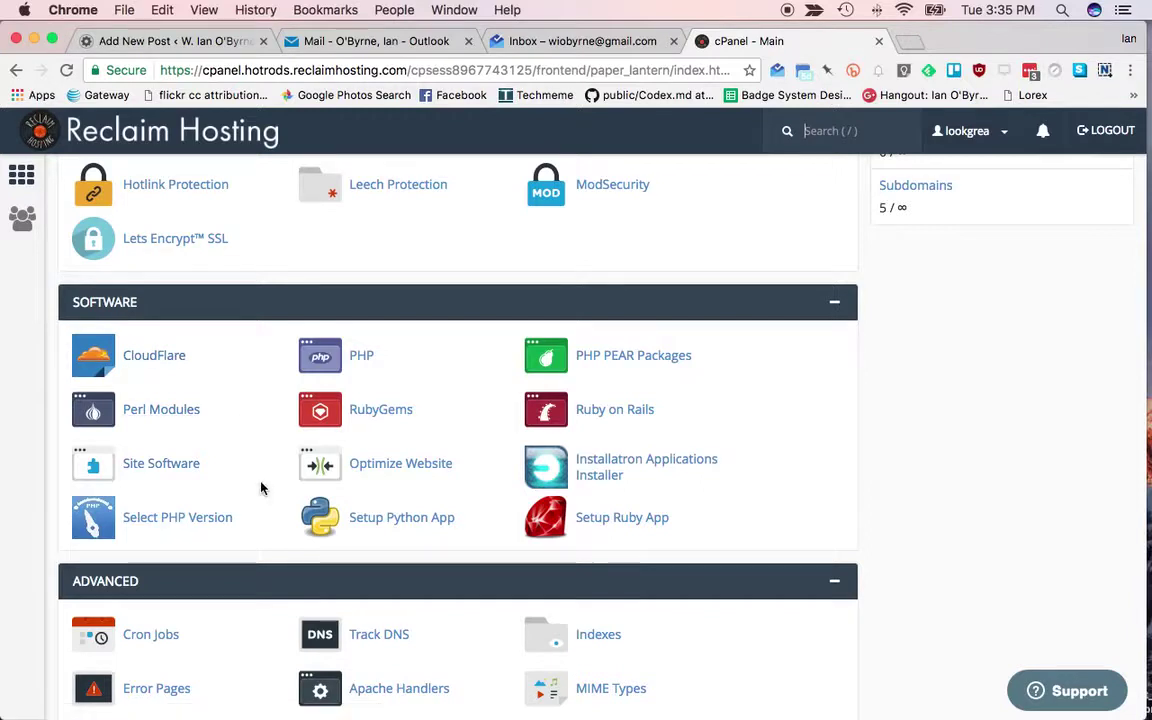
Examine the cPanel tool sections from Software back up through Security, Metrics, Databases, Email, Files and Domains to Applications
key(slash)
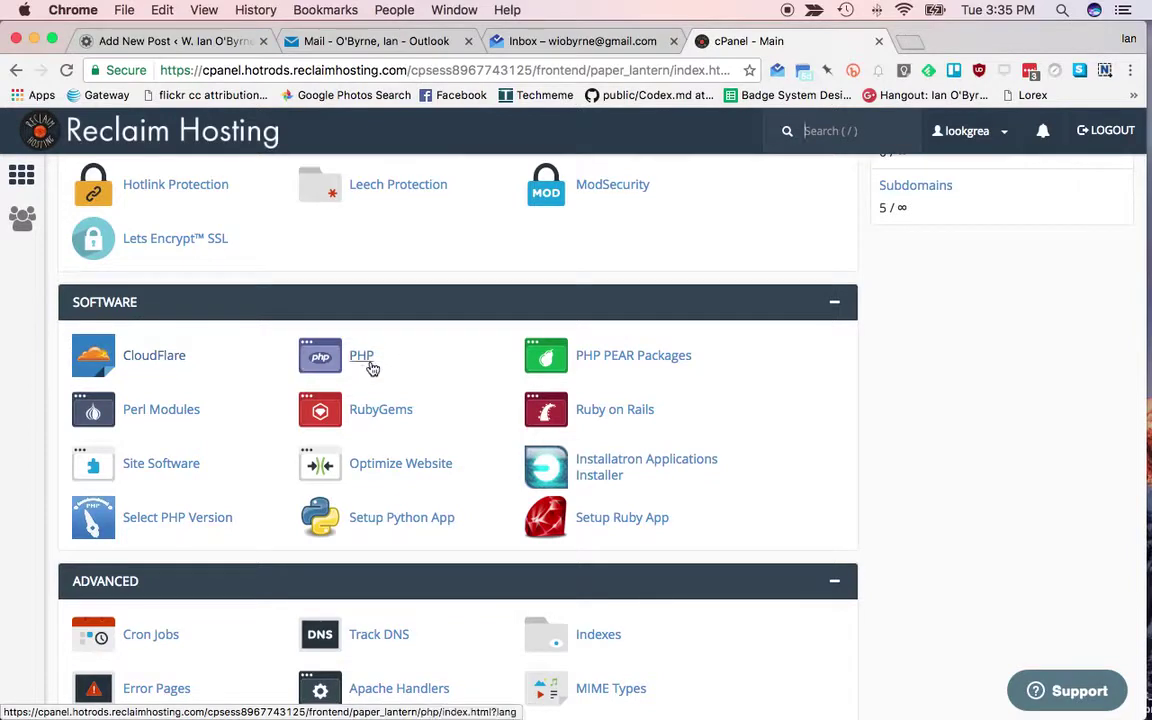
key(/)
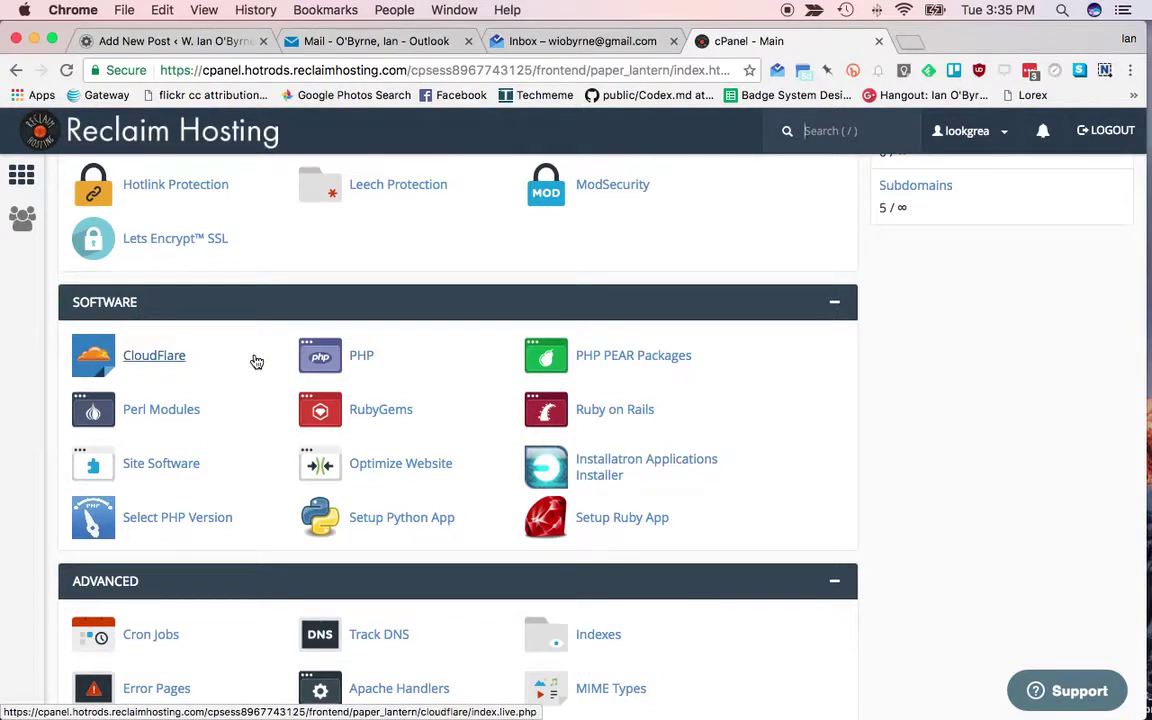
scroll(257, 362, up, 4)
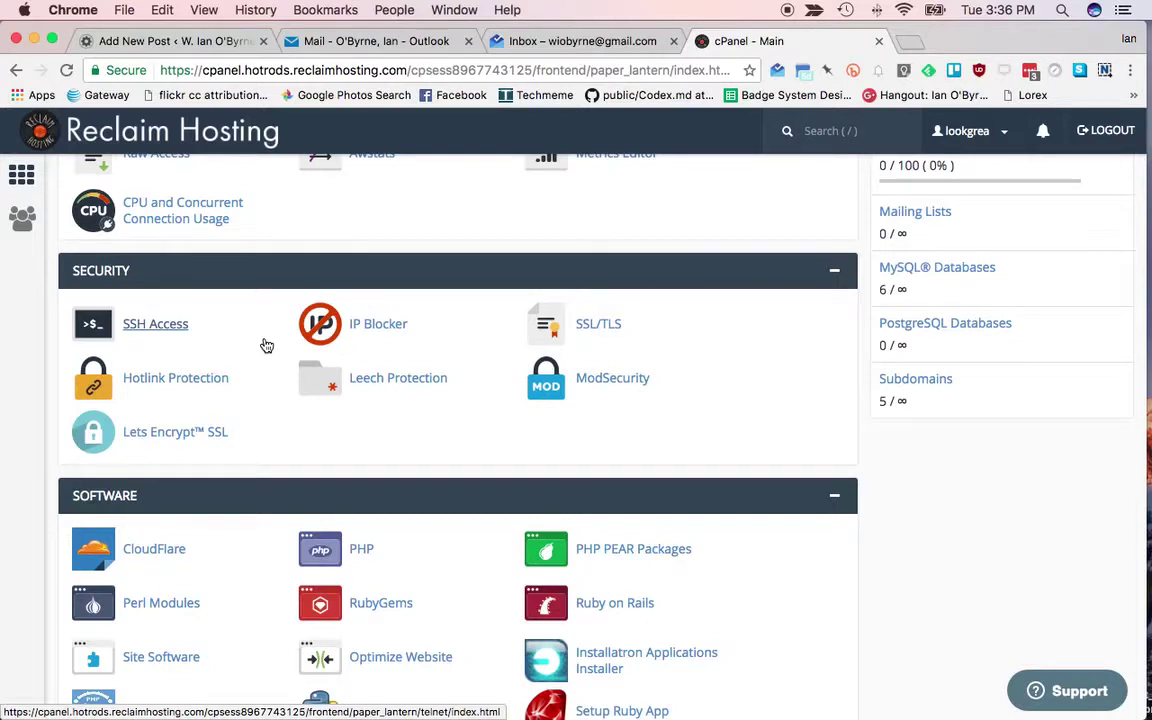
scroll(266, 345, up, 4)
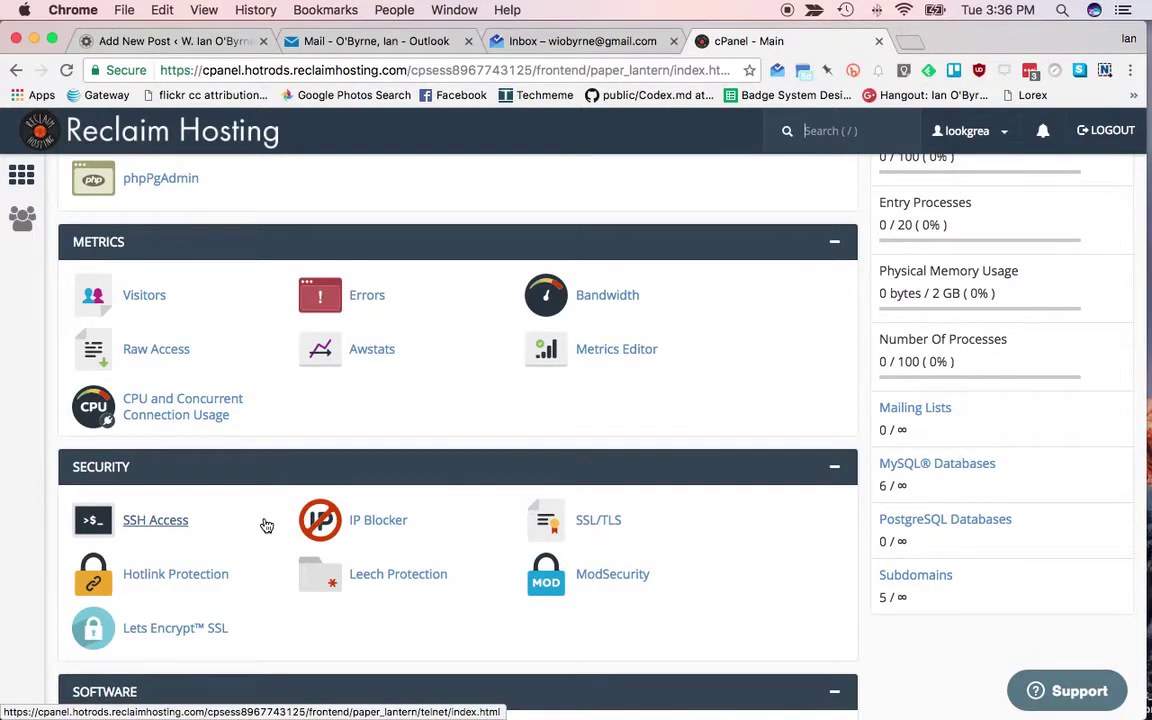
scroll(266, 525, up, 2)
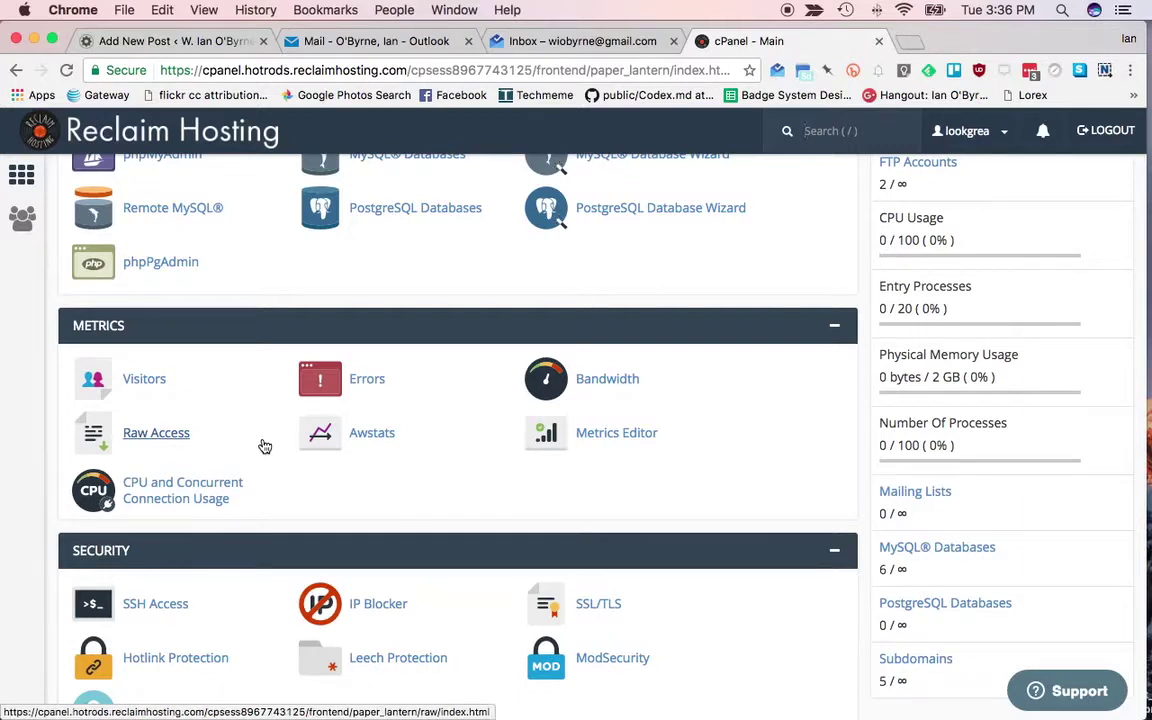
scroll(265, 446, up, 3)
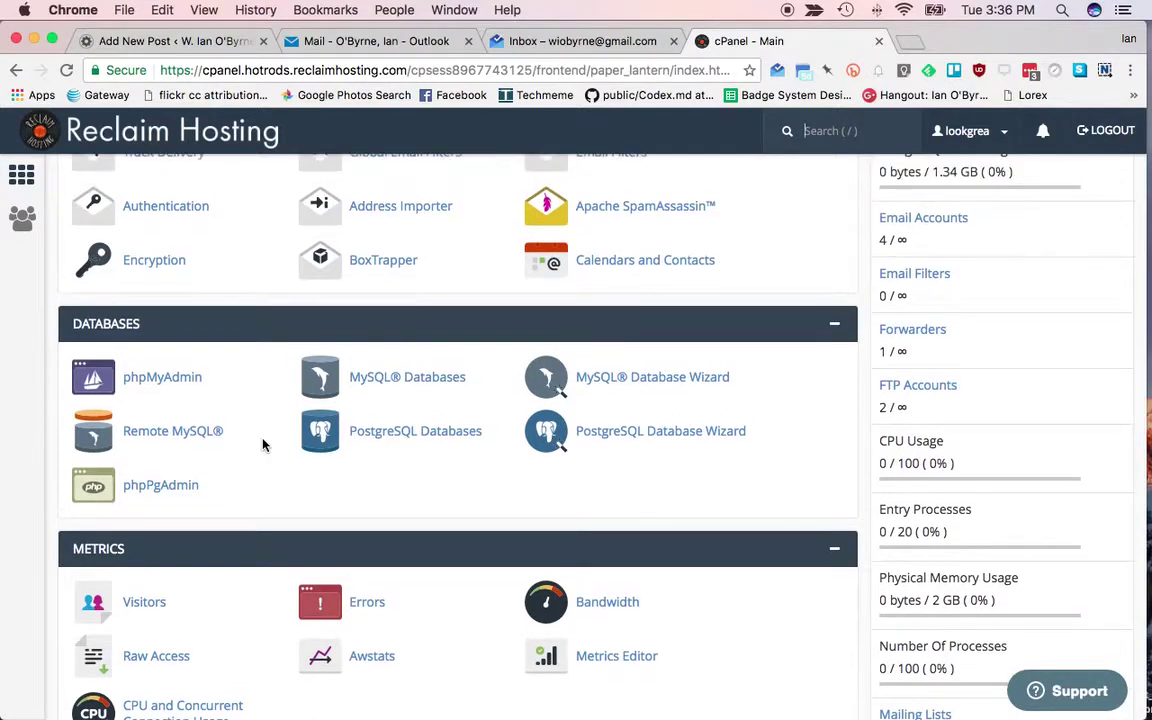
scroll(263, 444, up, 3)
scroll(264, 445, up, 1)
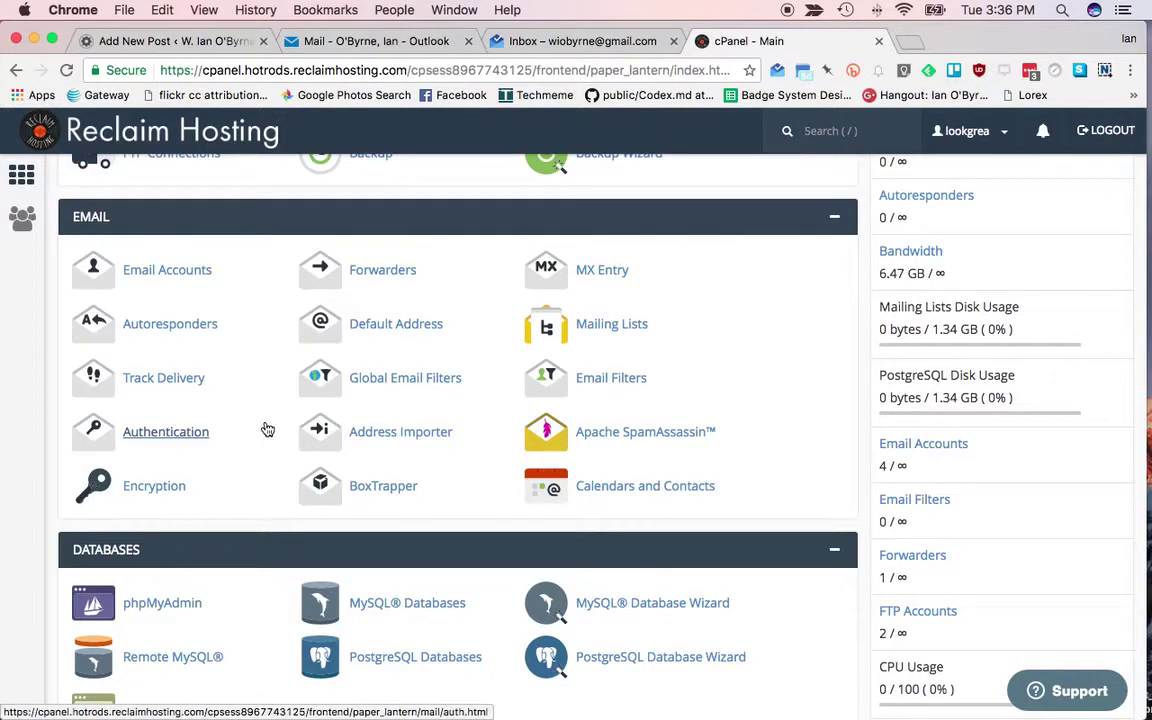
scroll(267, 429, up, 1)
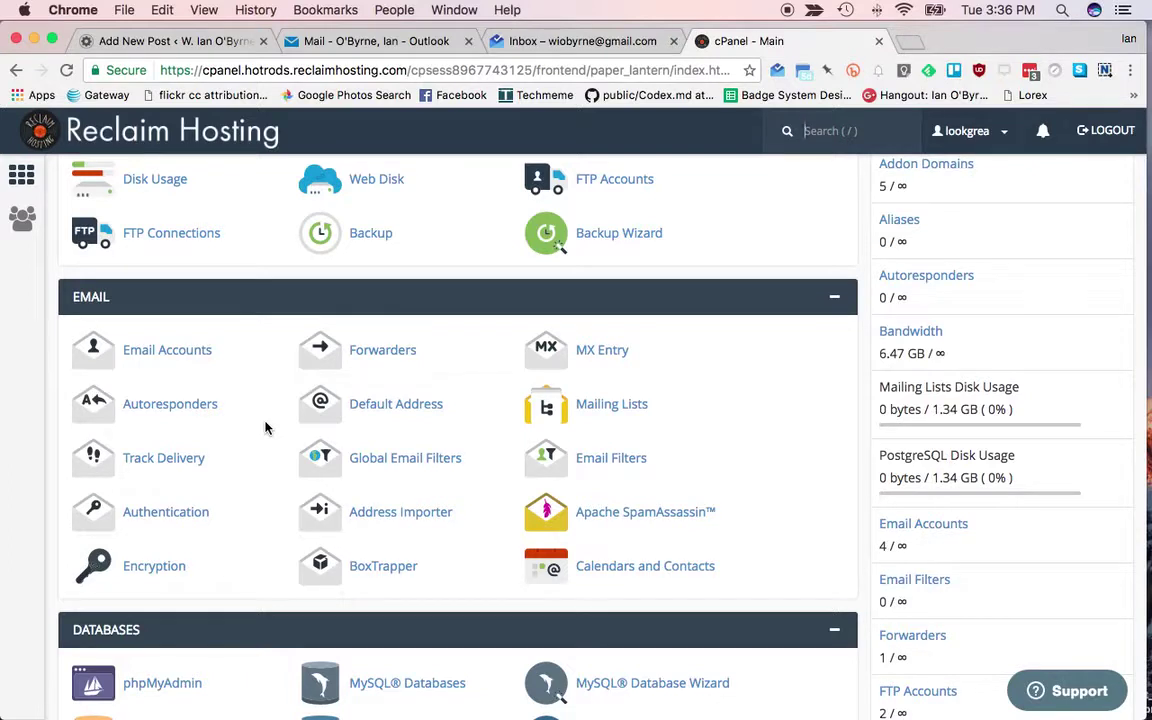
scroll(266, 428, up, 4)
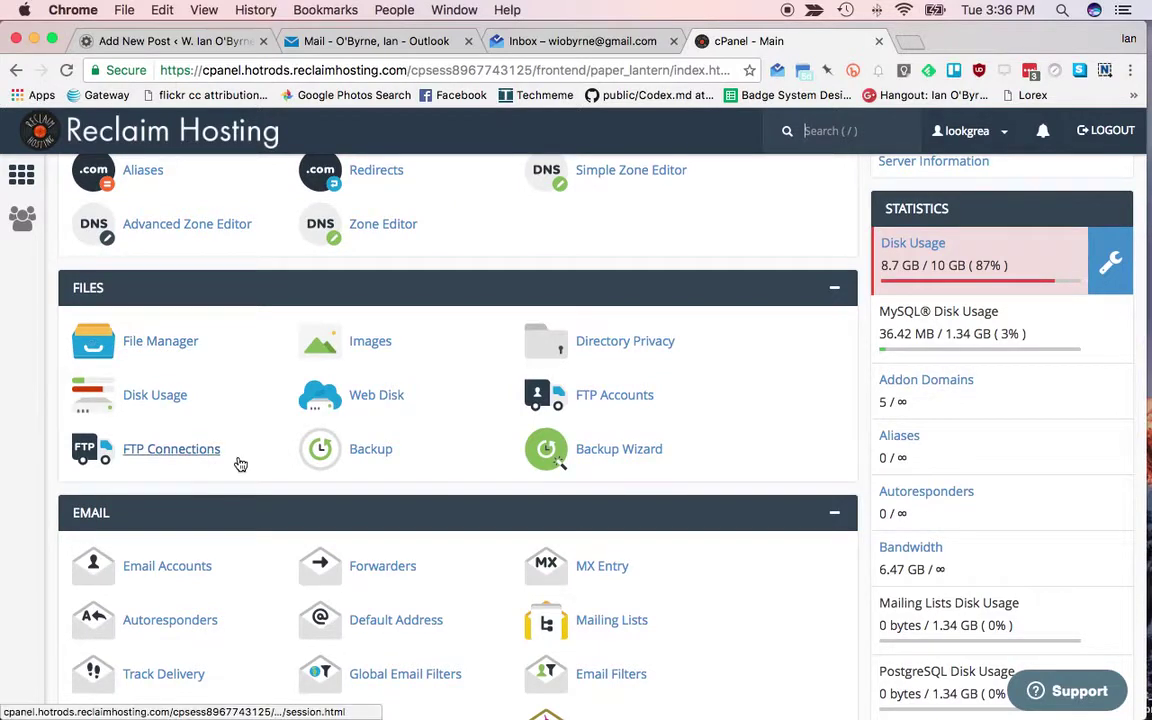
scroll(251, 394, up, 1)
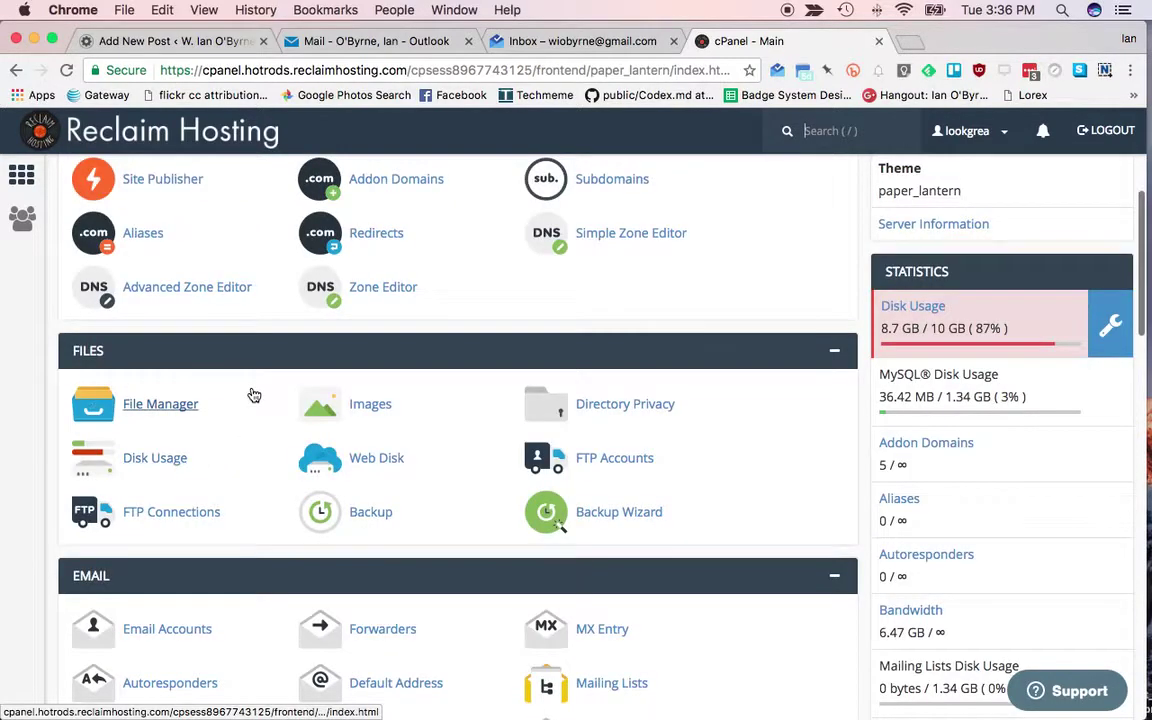
scroll(254, 396, up, 3)
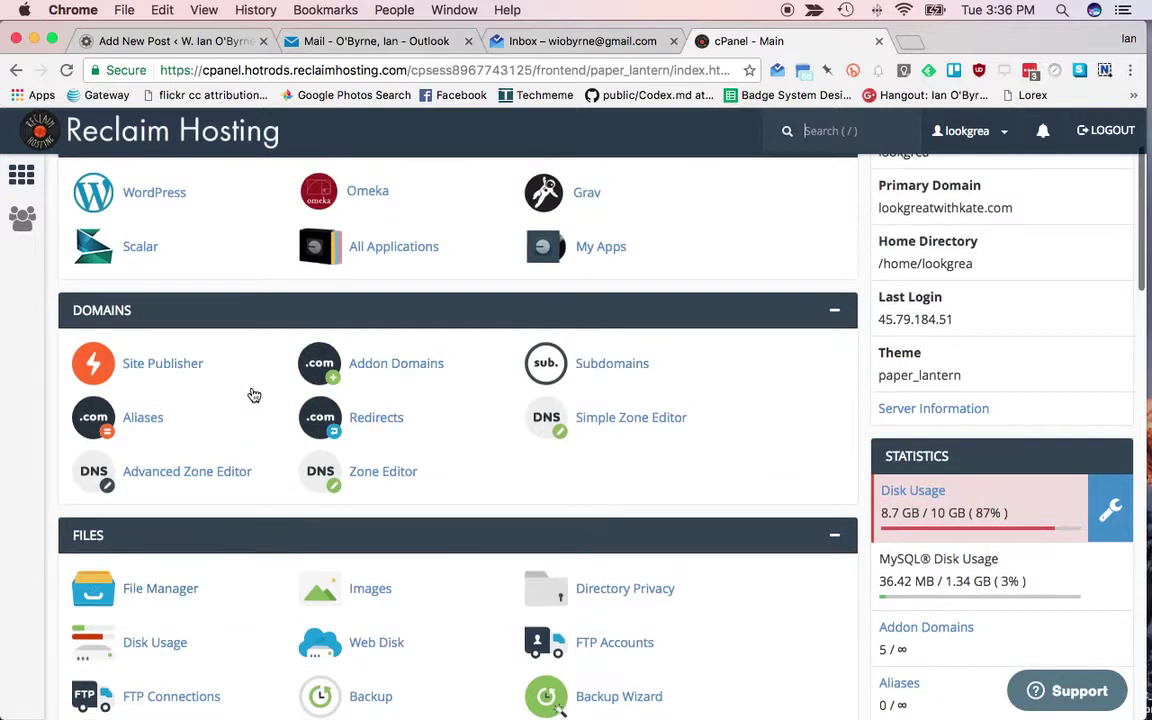
scroll(254, 396, up, 1)
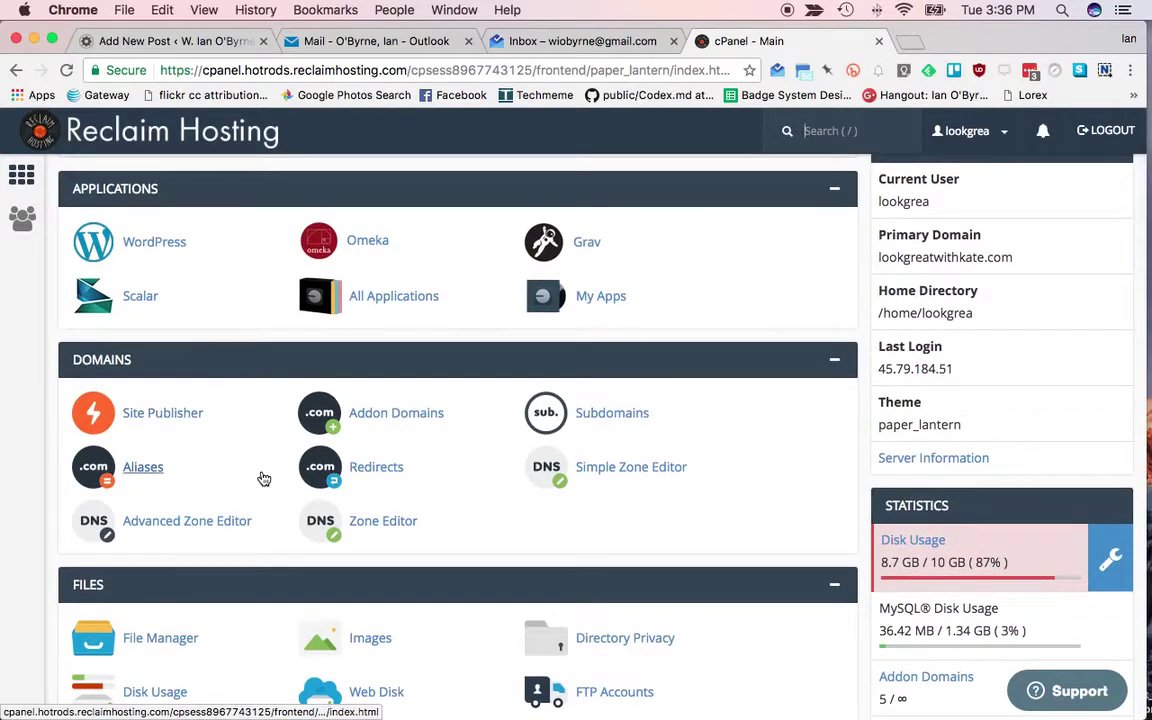
scroll(262, 478, up, 2)
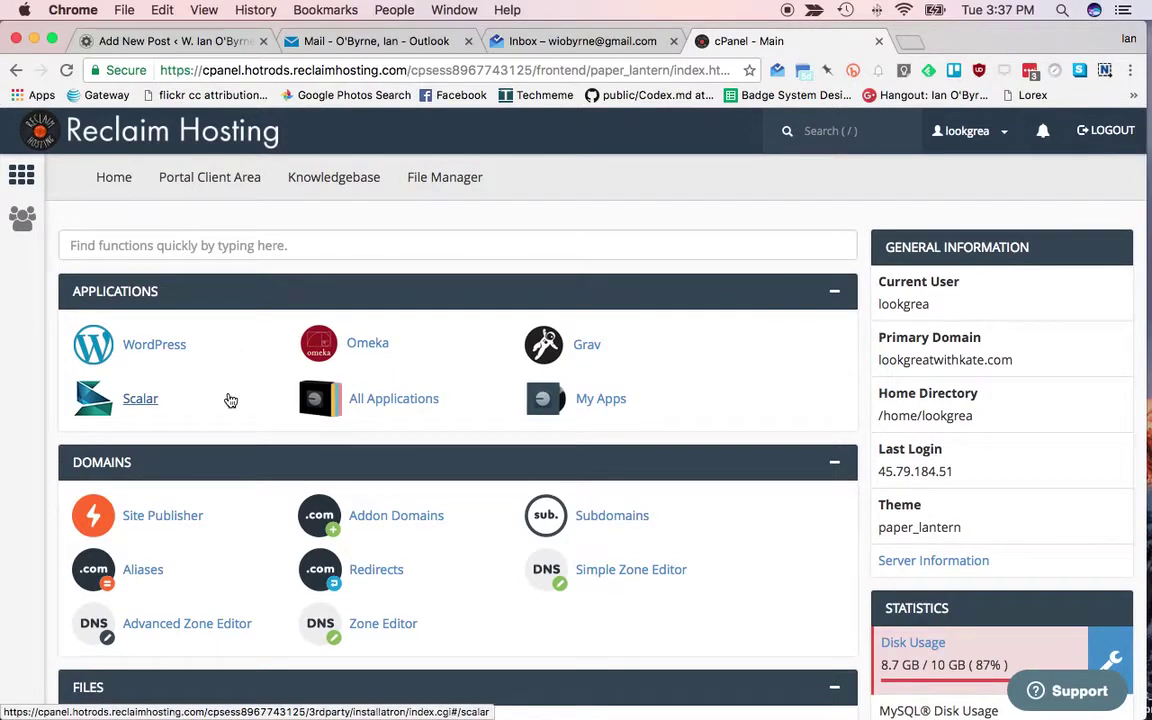
Open My Apps and review each installed application's site links, version, sizes, dates and backups, from Digitally Literate down to My blog
click(599, 404)
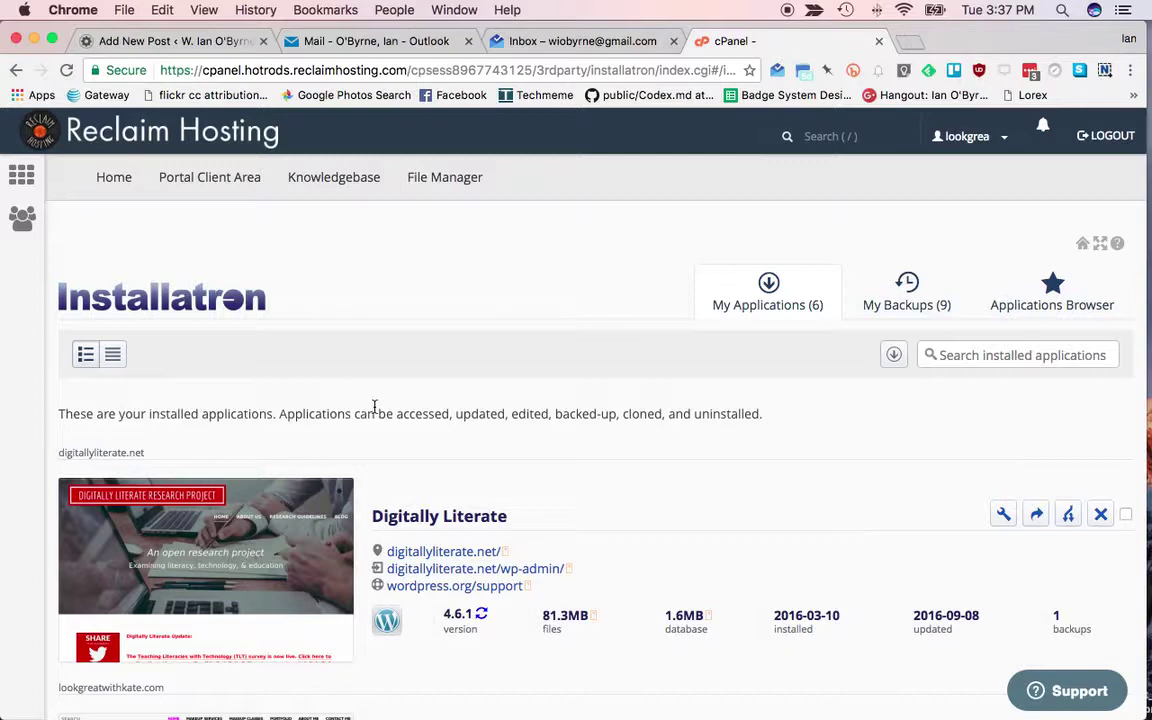
scroll(374, 406, down, 3)
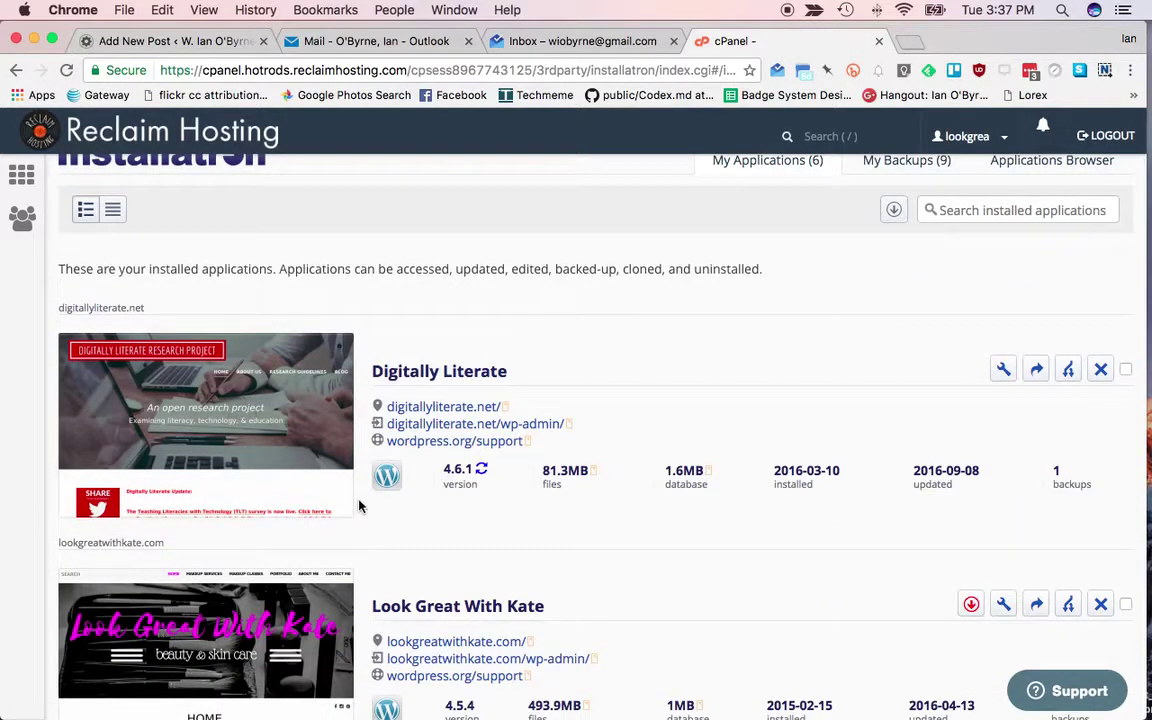
scroll(358, 514, down, 1)
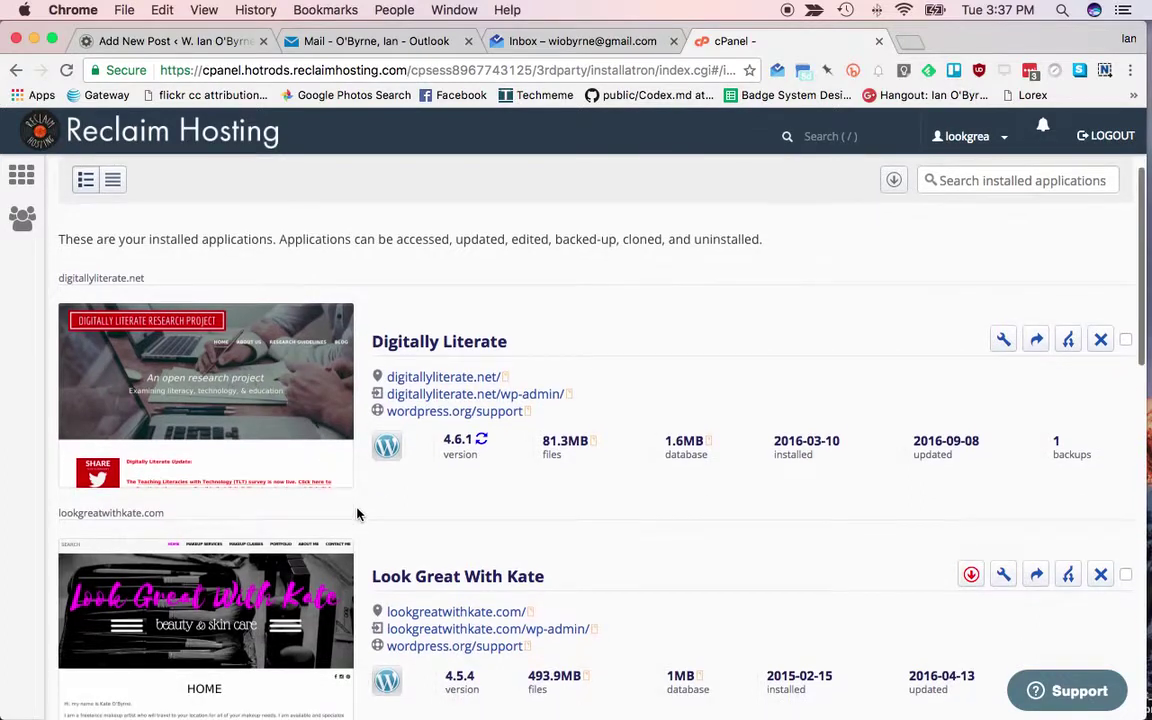
scroll(358, 514, down, 3)
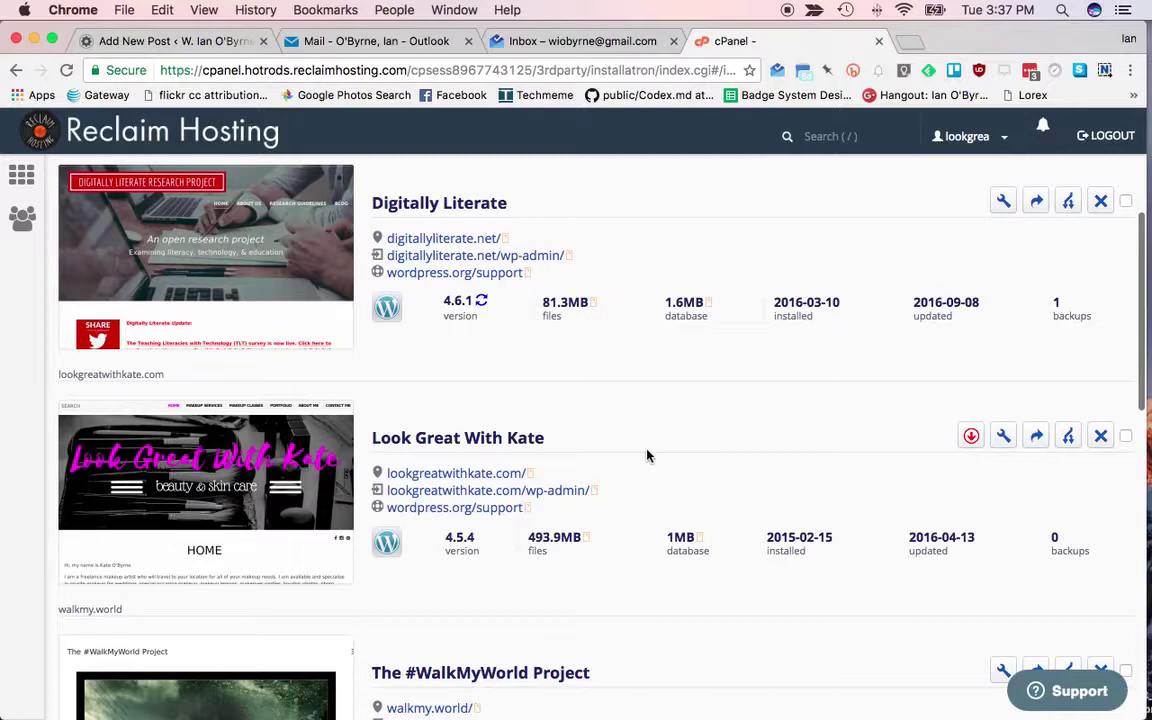
scroll(645, 457, down, 4)
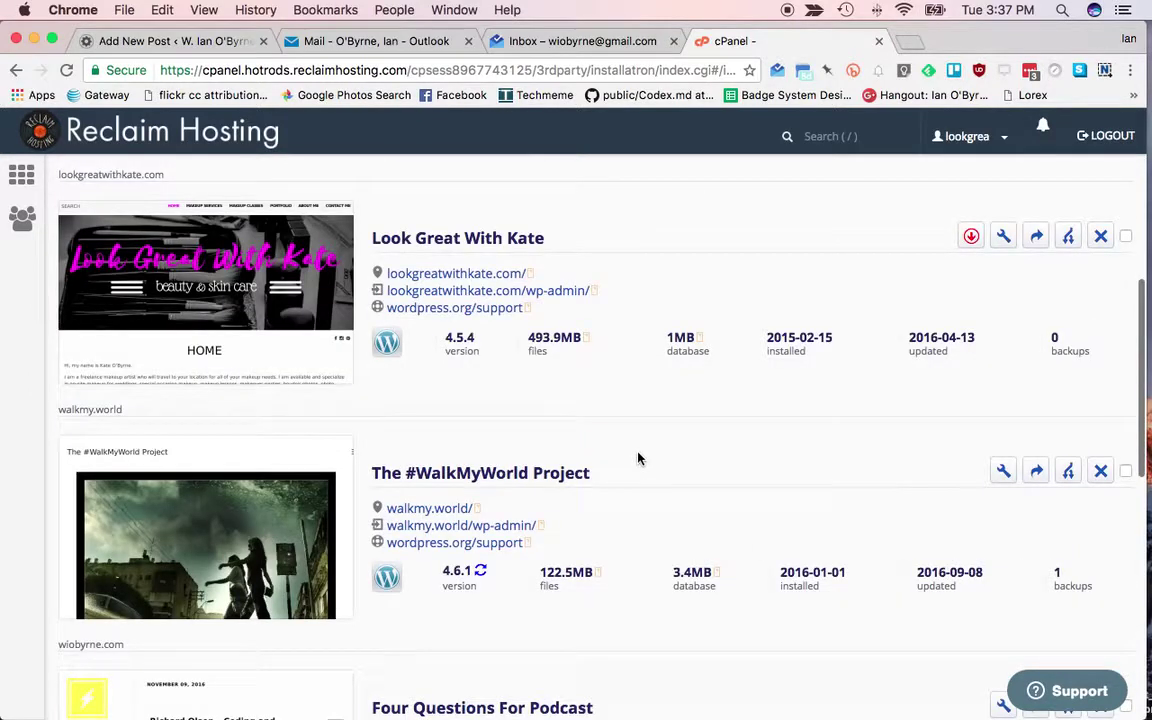
scroll(638, 458, down, 1)
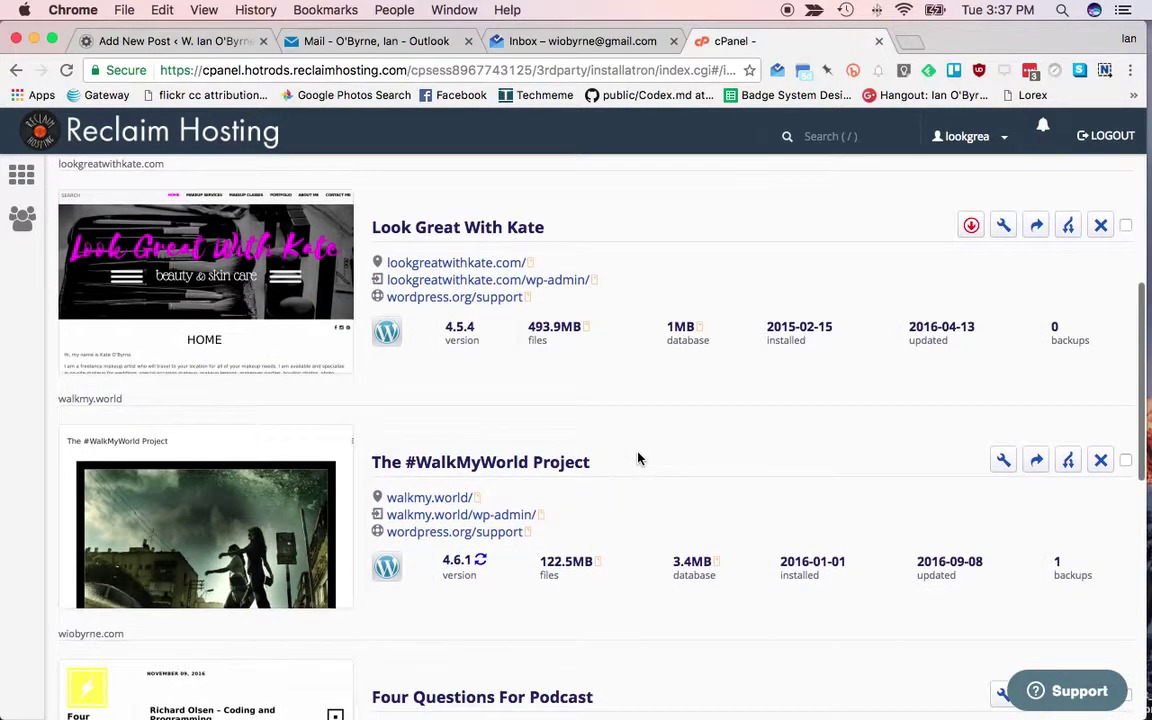
scroll(638, 458, down, 6)
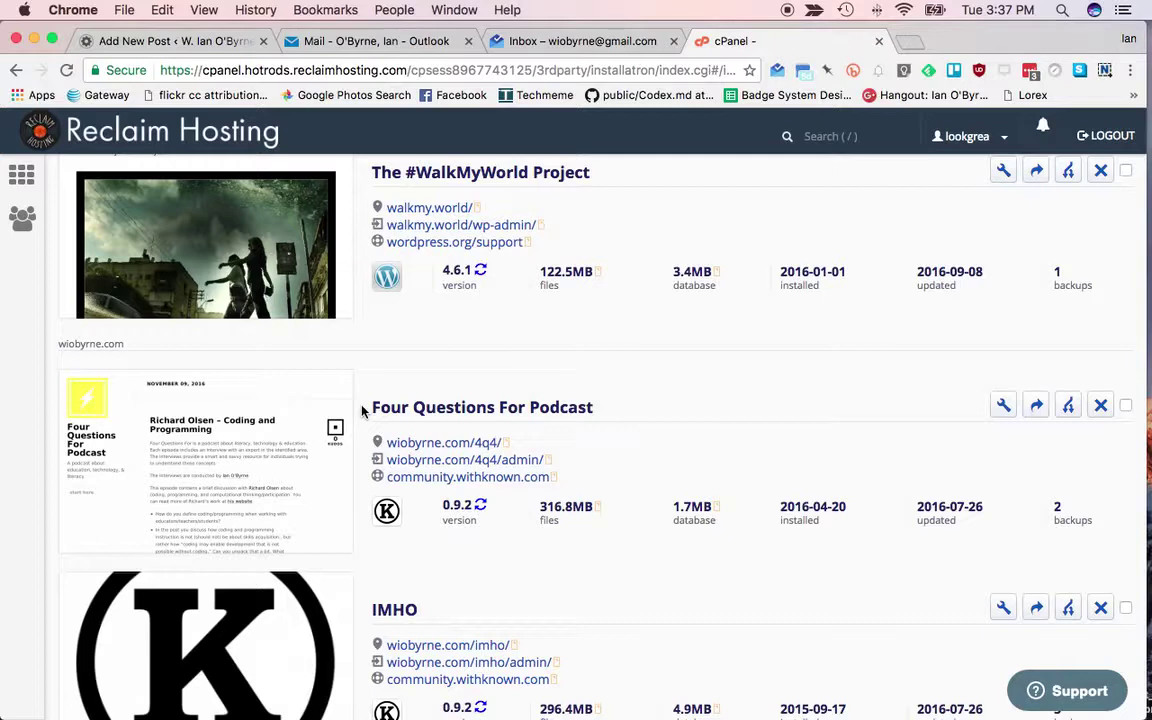
scroll(362, 411, down, 4)
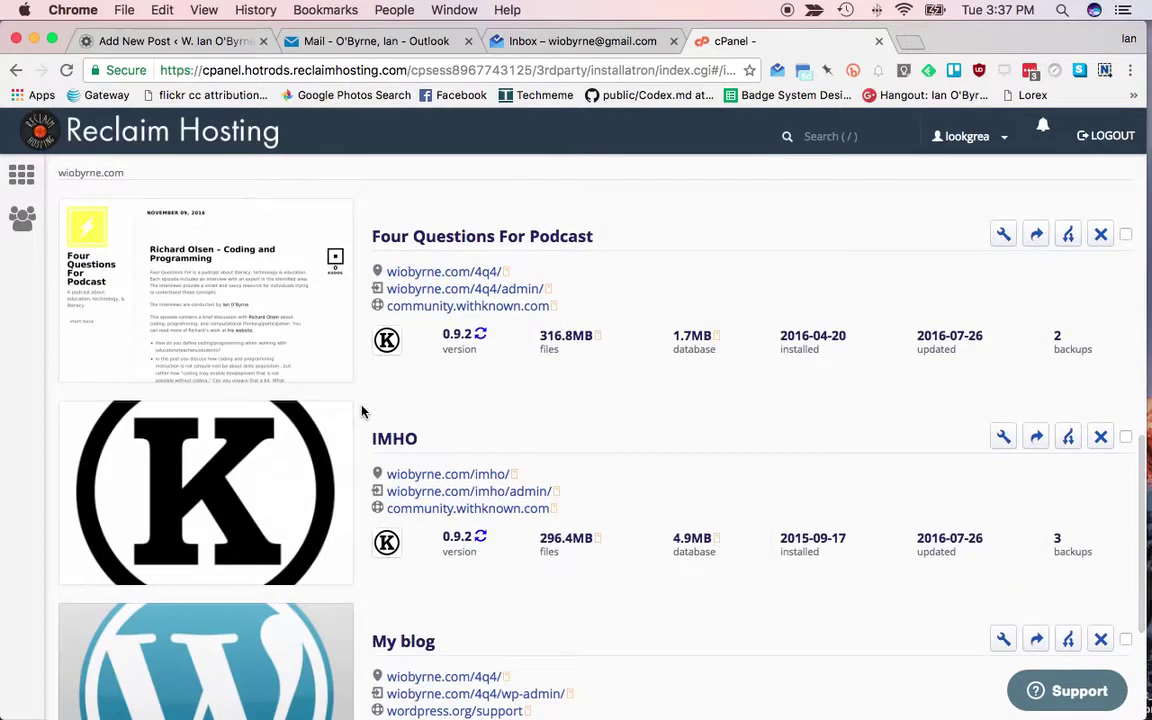
scroll(362, 411, down, 2)
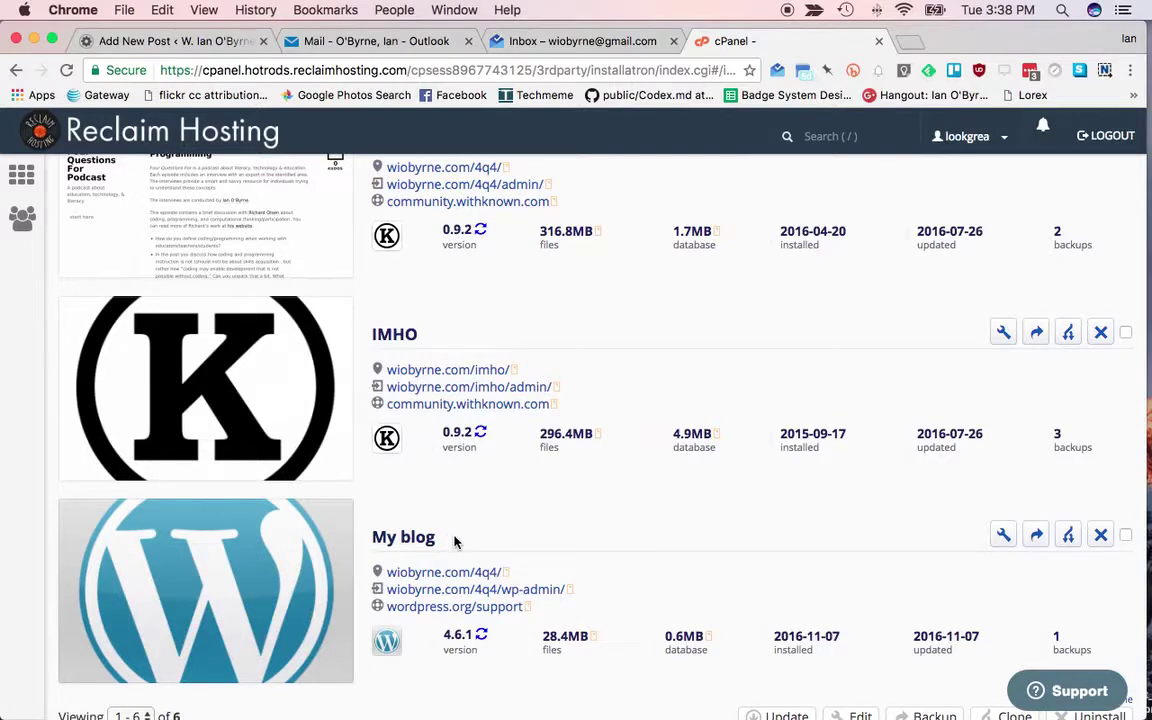
scroll(454, 541, up, 4)
scroll(454, 541, up, 8)
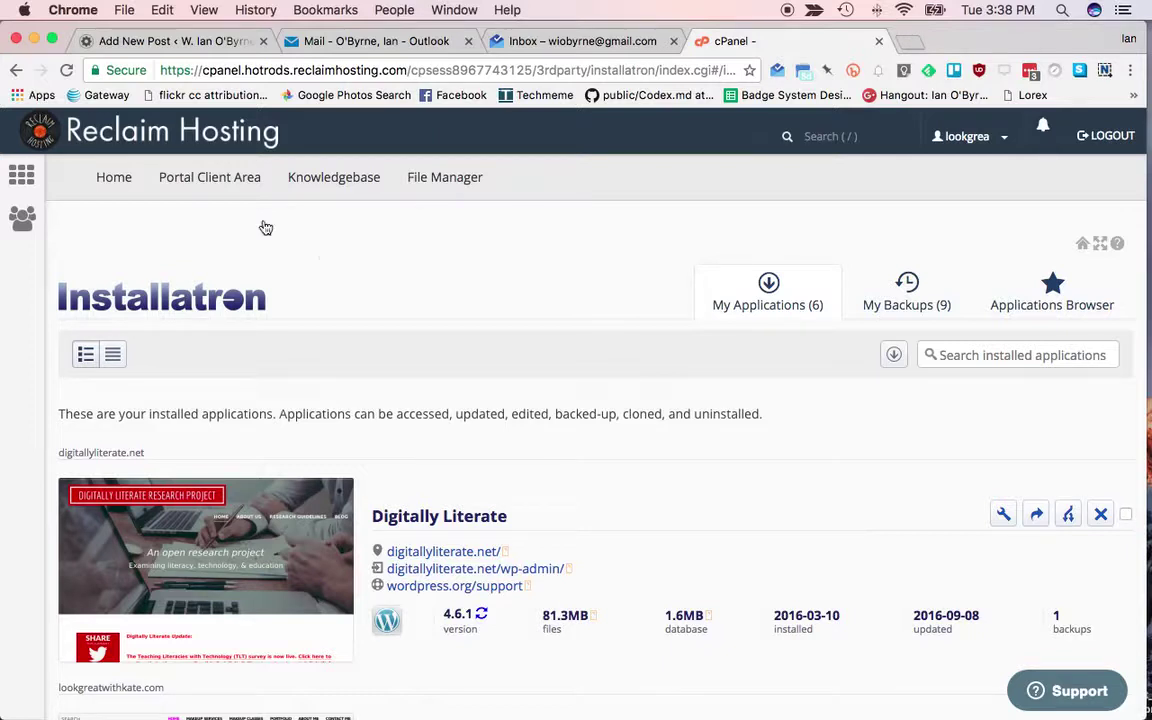
Return to the cPanel home page, open All Applications and look over the Community Building apps
click(16, 71)
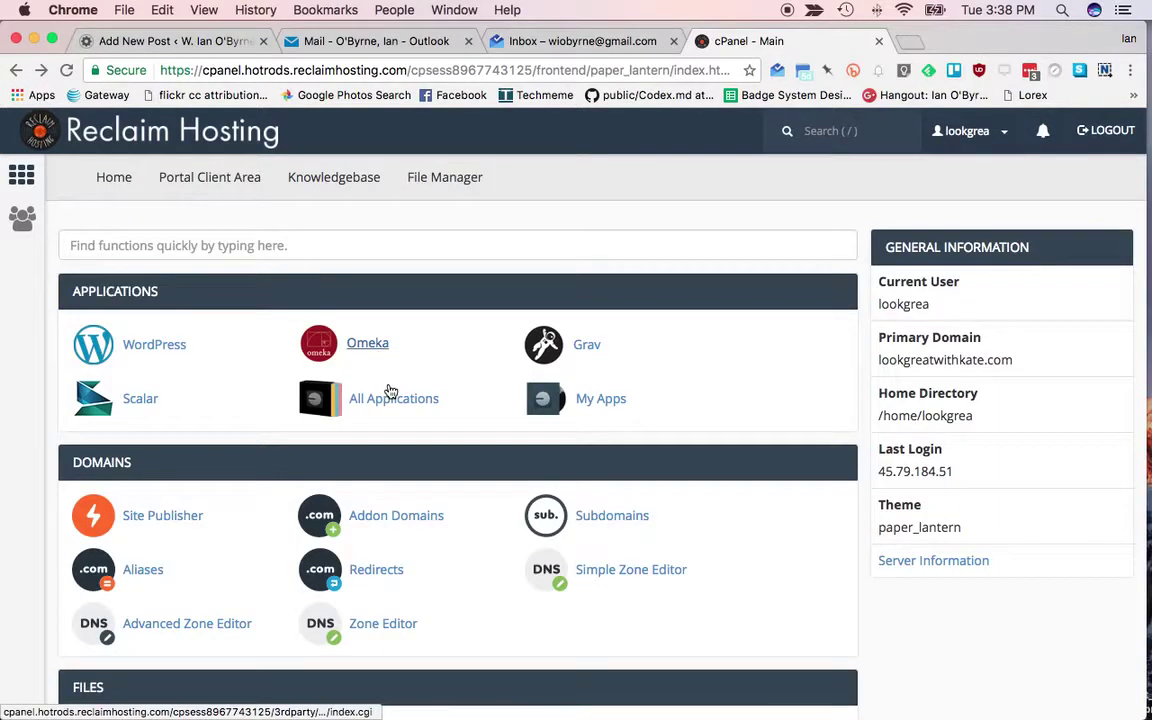
click(395, 400)
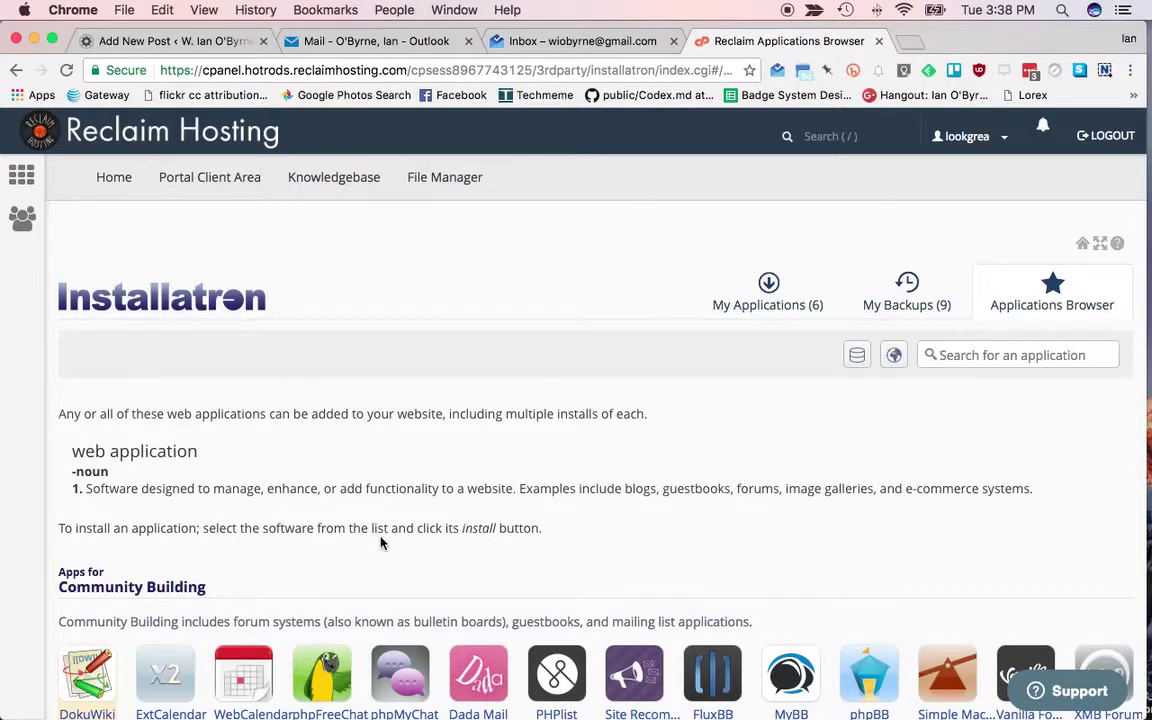
scroll(380, 543, down, 3)
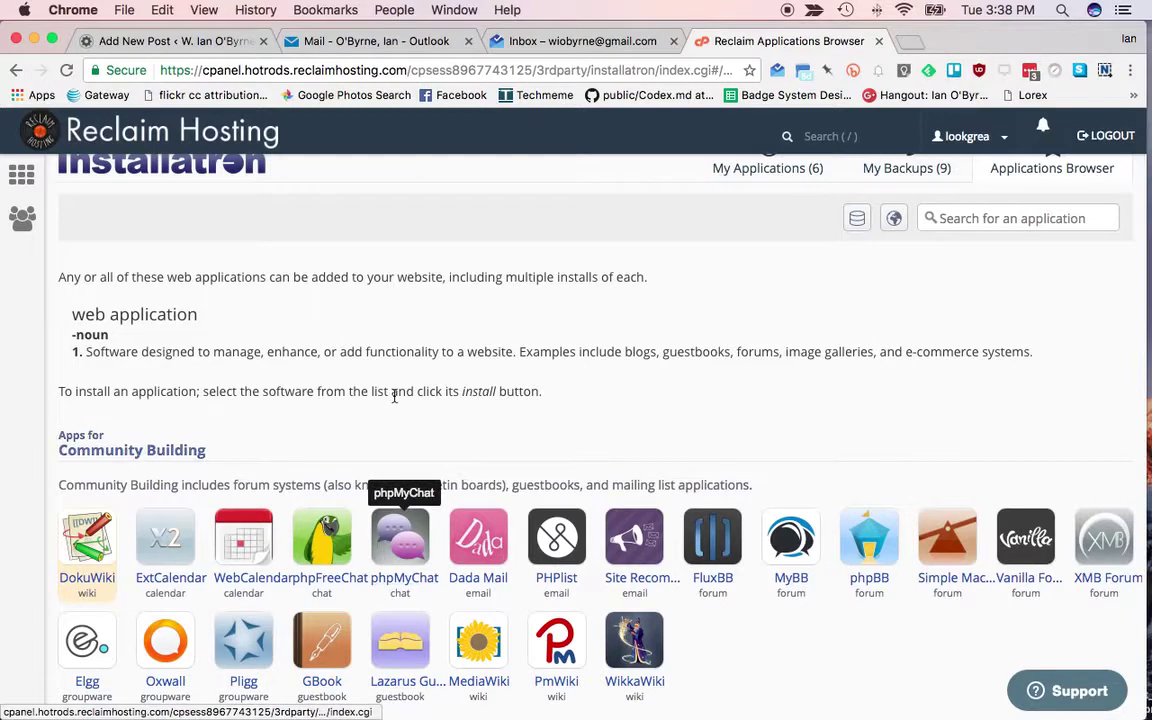
scroll(395, 392, down, 2)
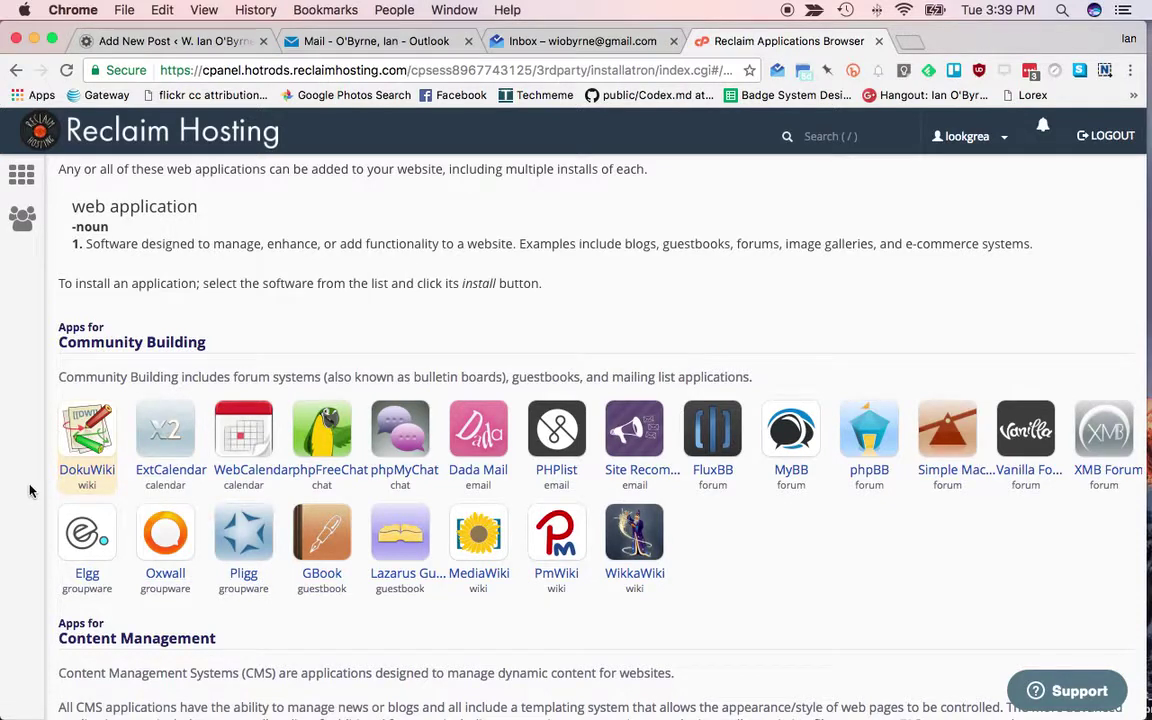
scroll(30, 490, down, 1)
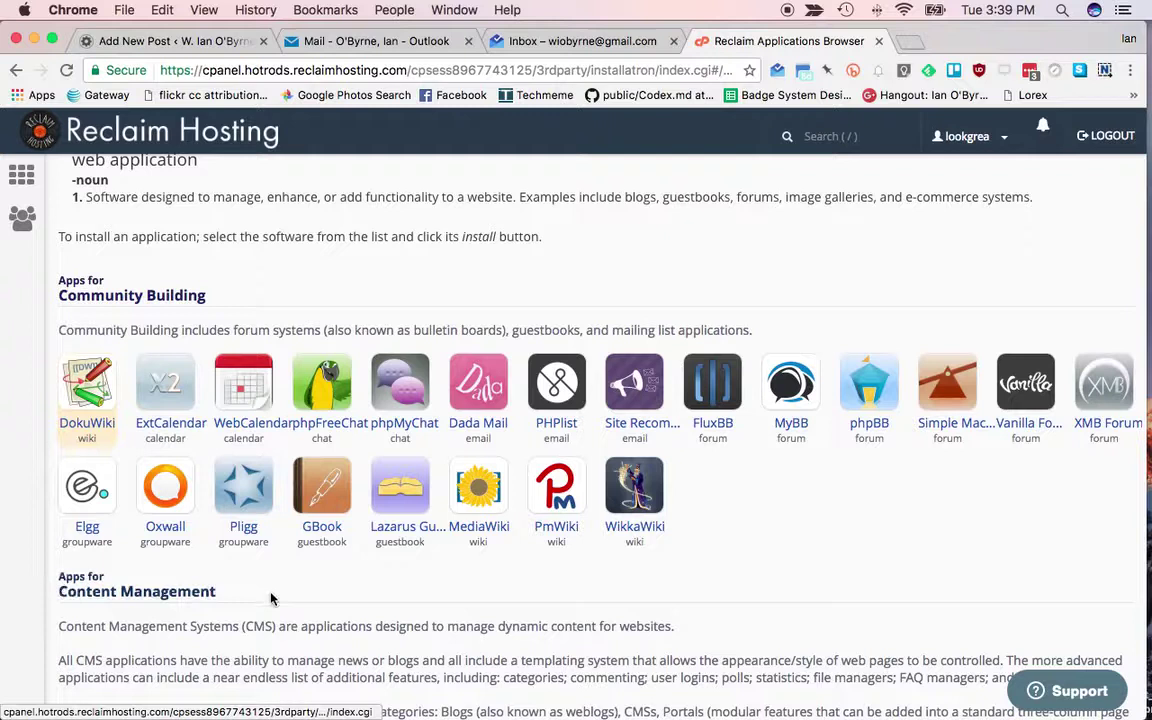
scroll(270, 598, down, 3)
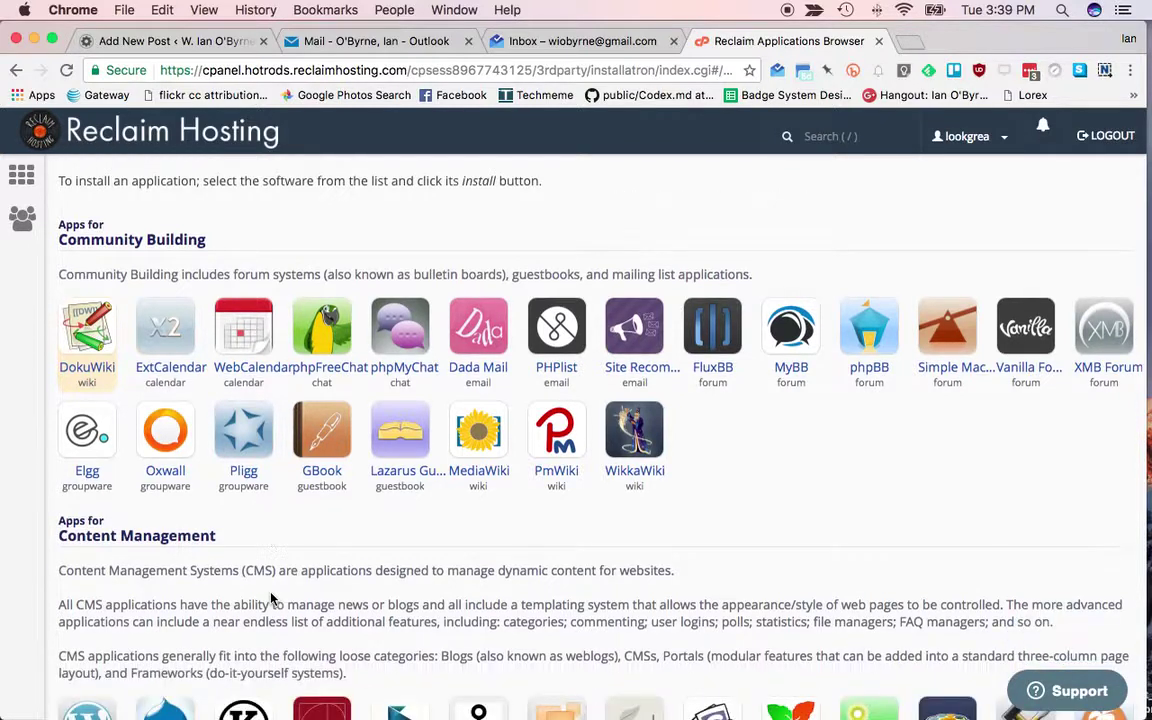
Examine the installable apps under Content Management, e-Commerce and Business, Photos and Files, and Surveys and Statistics
scroll(270, 598, down, 1)
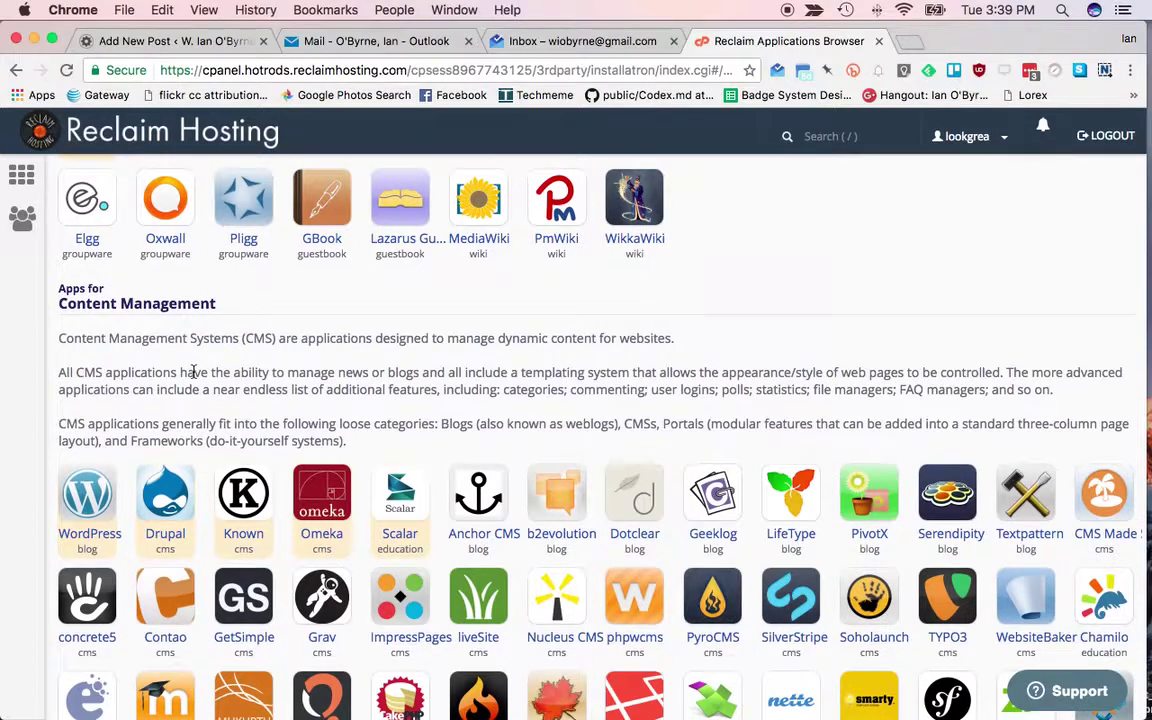
scroll(190, 380, down, 2)
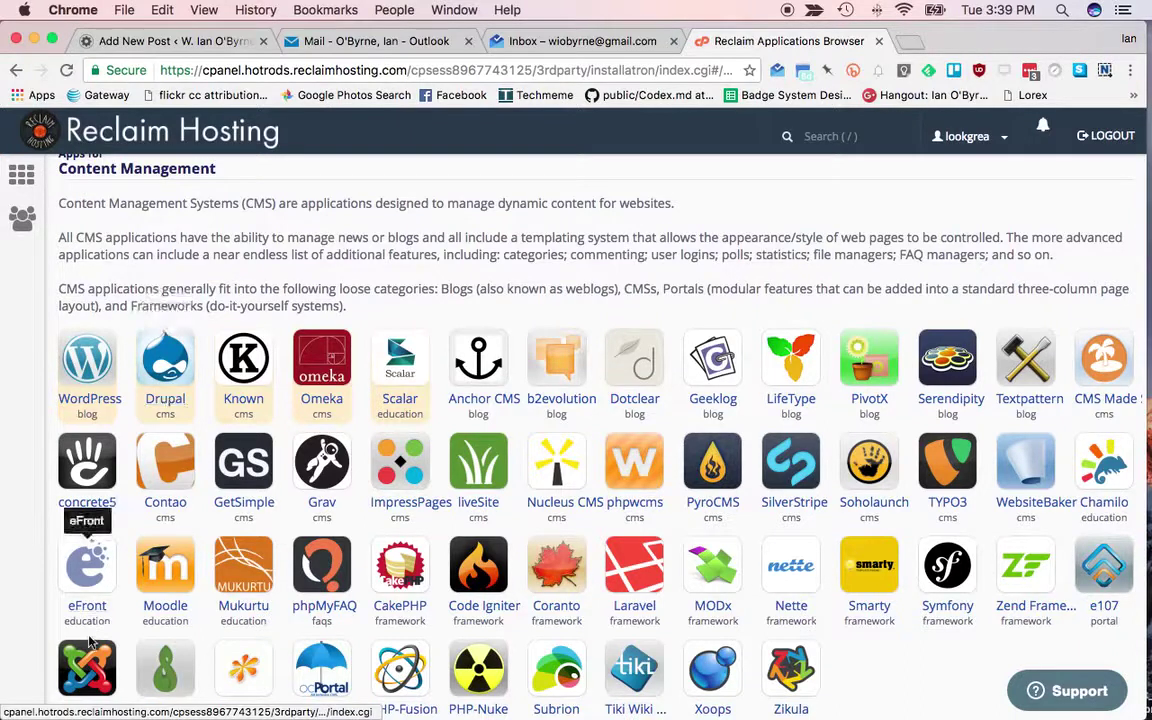
scroll(93, 633, down, 3)
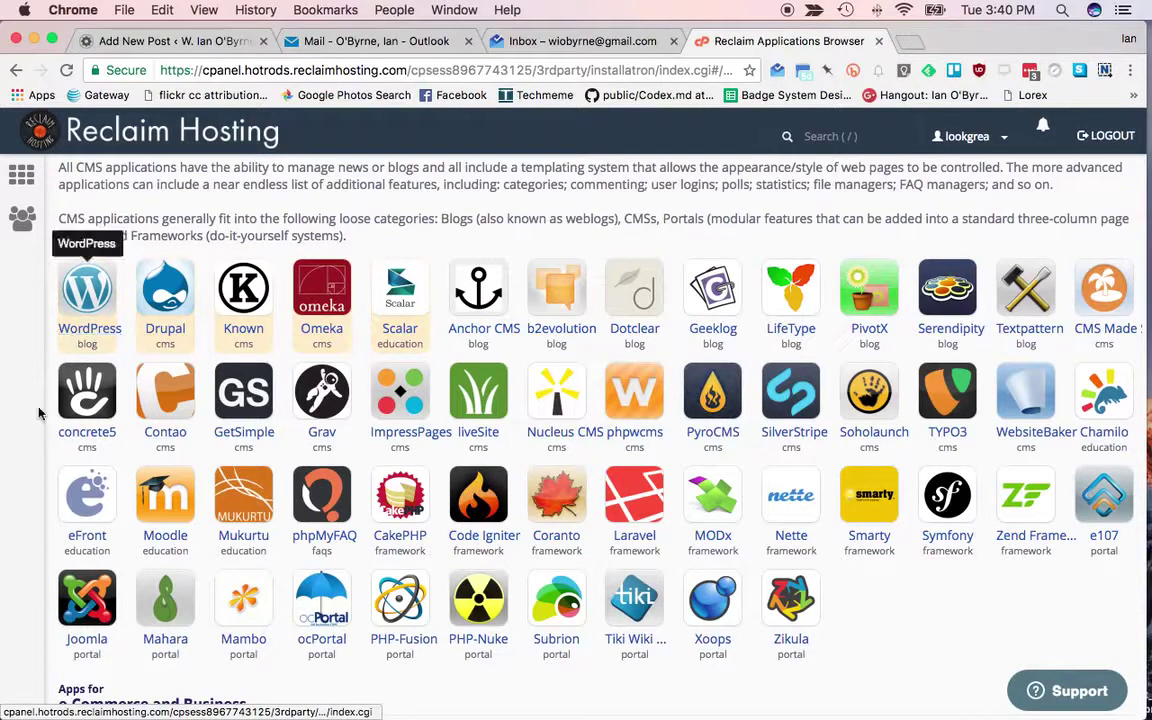
scroll(33, 472, down, 5)
scroll(33, 472, down, 2)
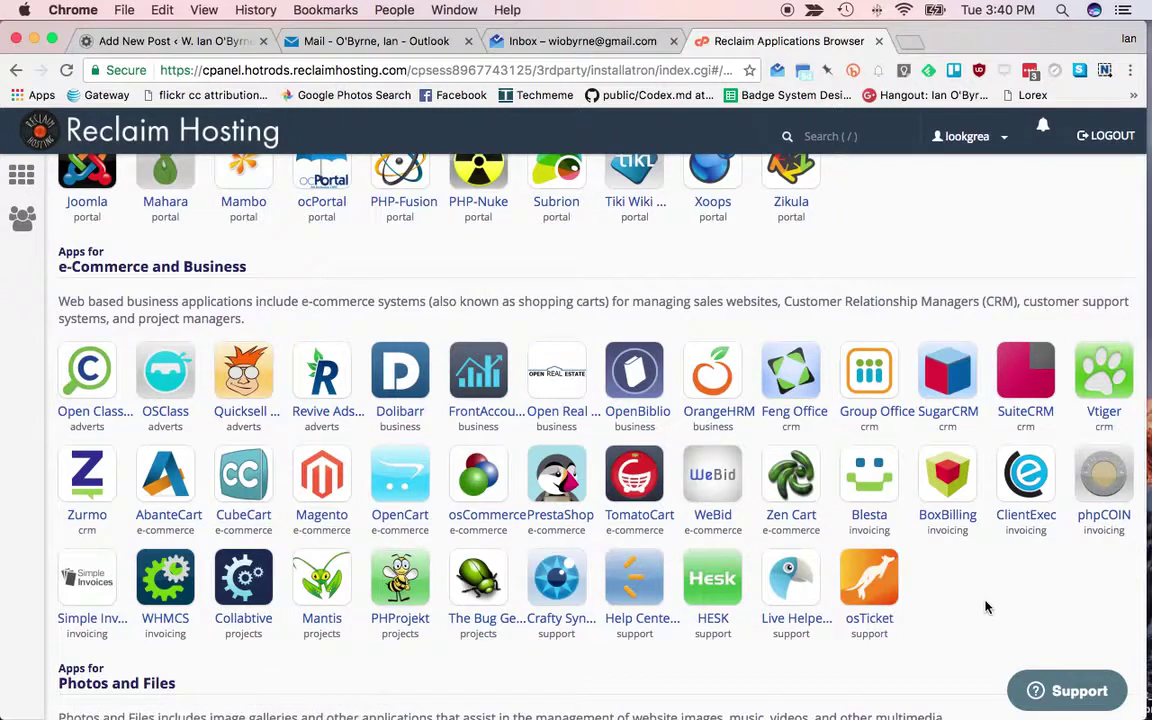
scroll(985, 607, down, 6)
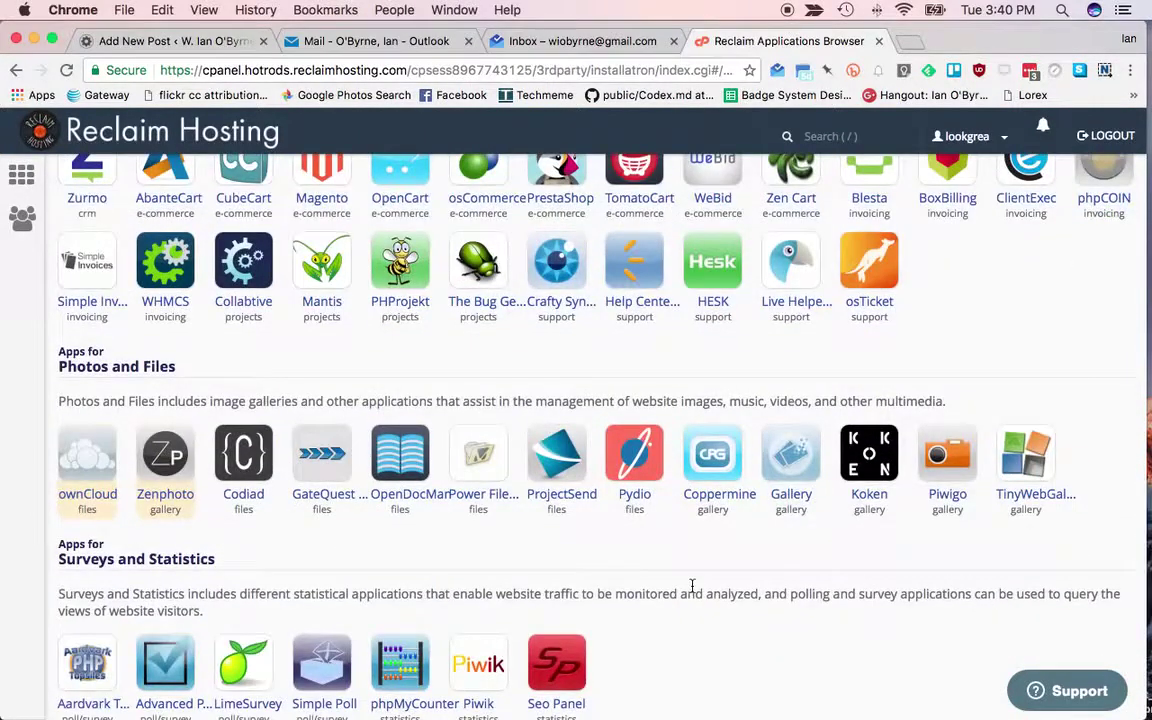
scroll(692, 588, down, 1)
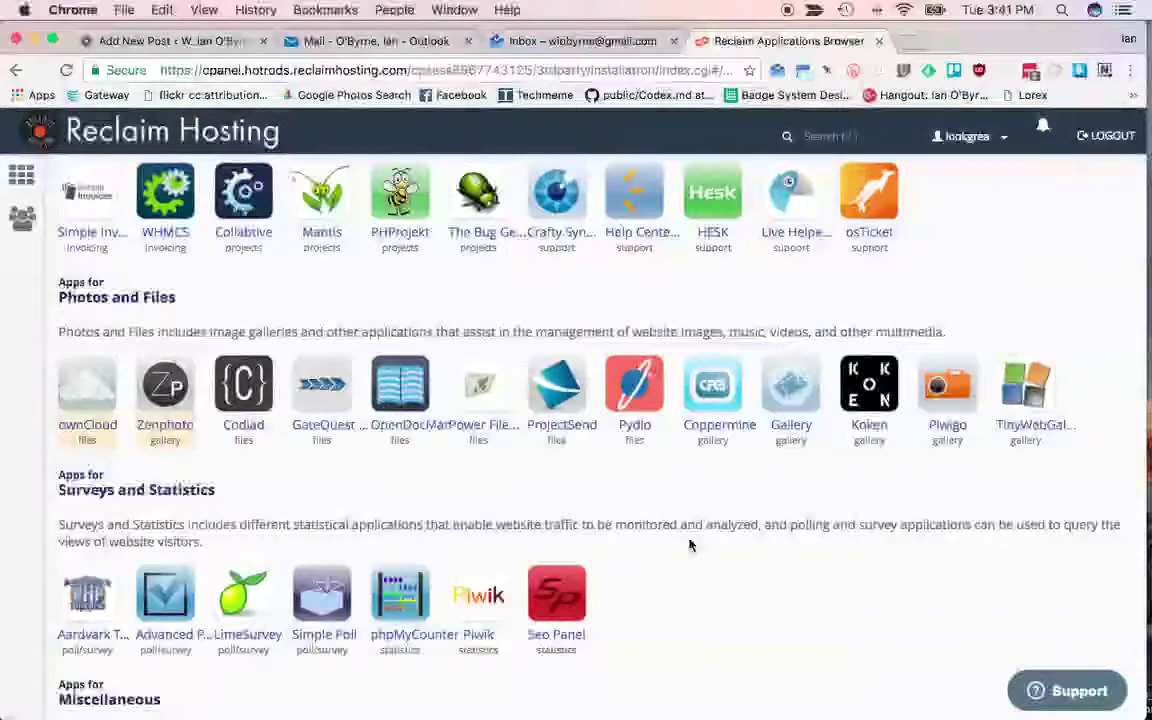
Examine the remaining installable apps in the Surveys and Statistics and Miscellaneous categories
scroll(688, 545, down, 5)
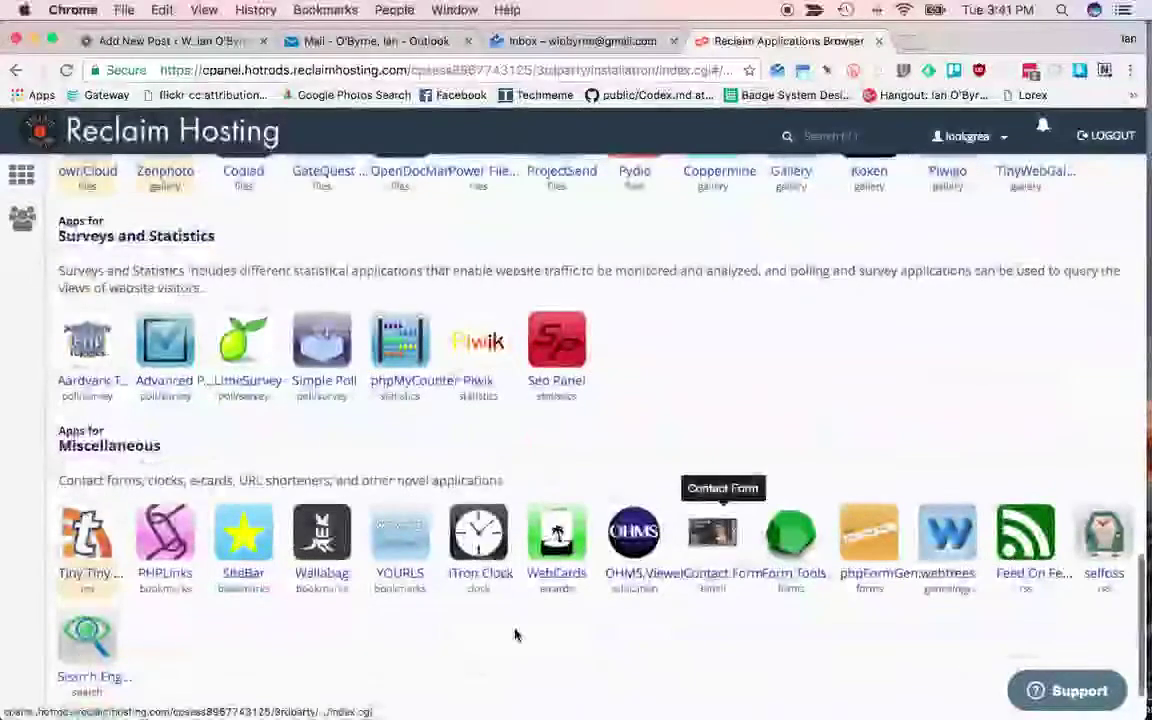
scroll(337, 680, down, 1)
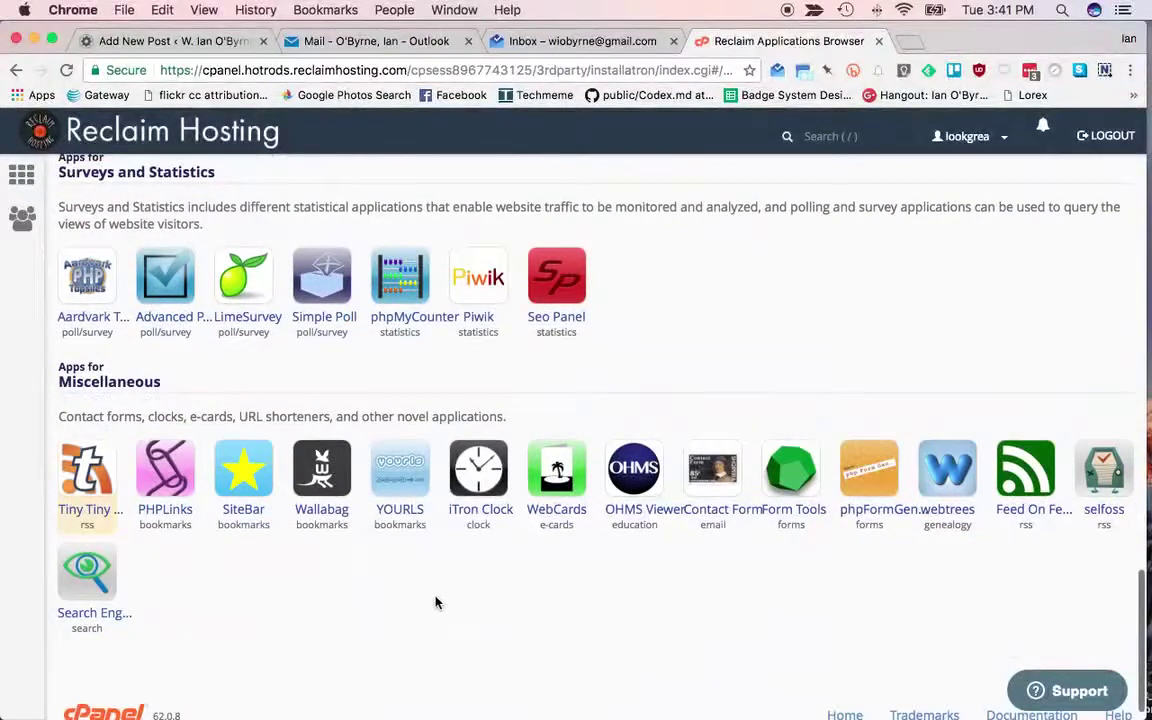
scroll(470, 596, down, 1)
Open WordPress from the Content Management apps and review its overview, requirements, support links and feature list
scroll(470, 596, up, 15)
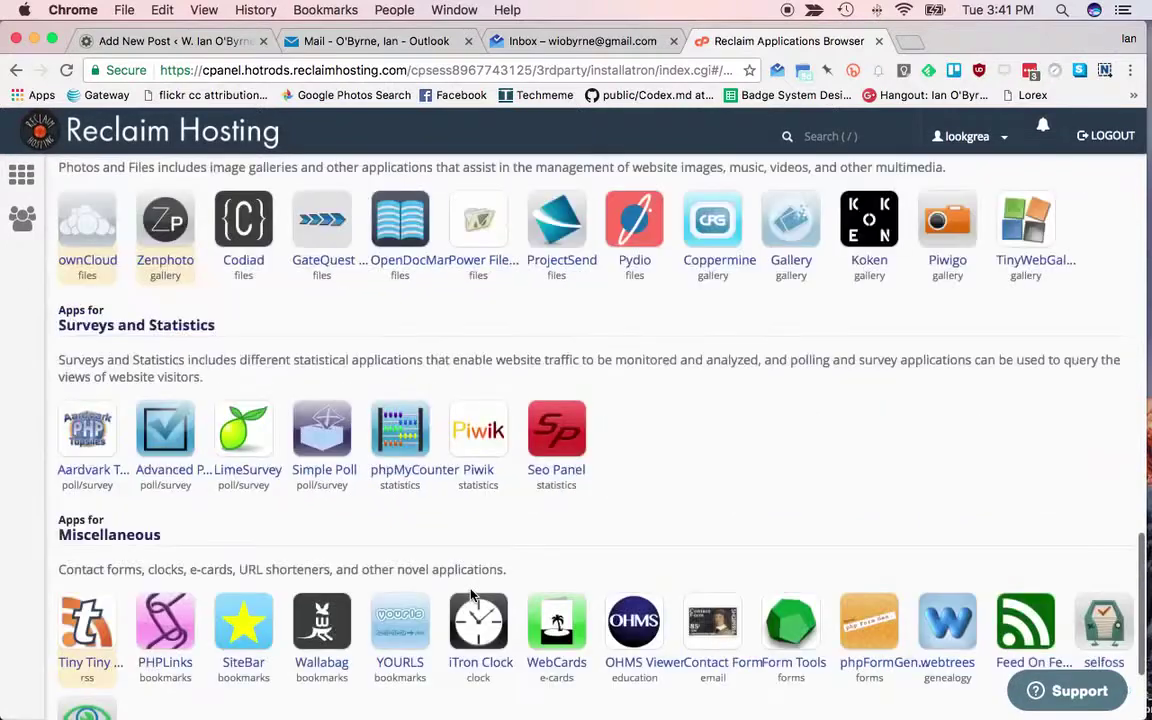
scroll(470, 596, up, 10)
scroll(470, 596, down, 5)
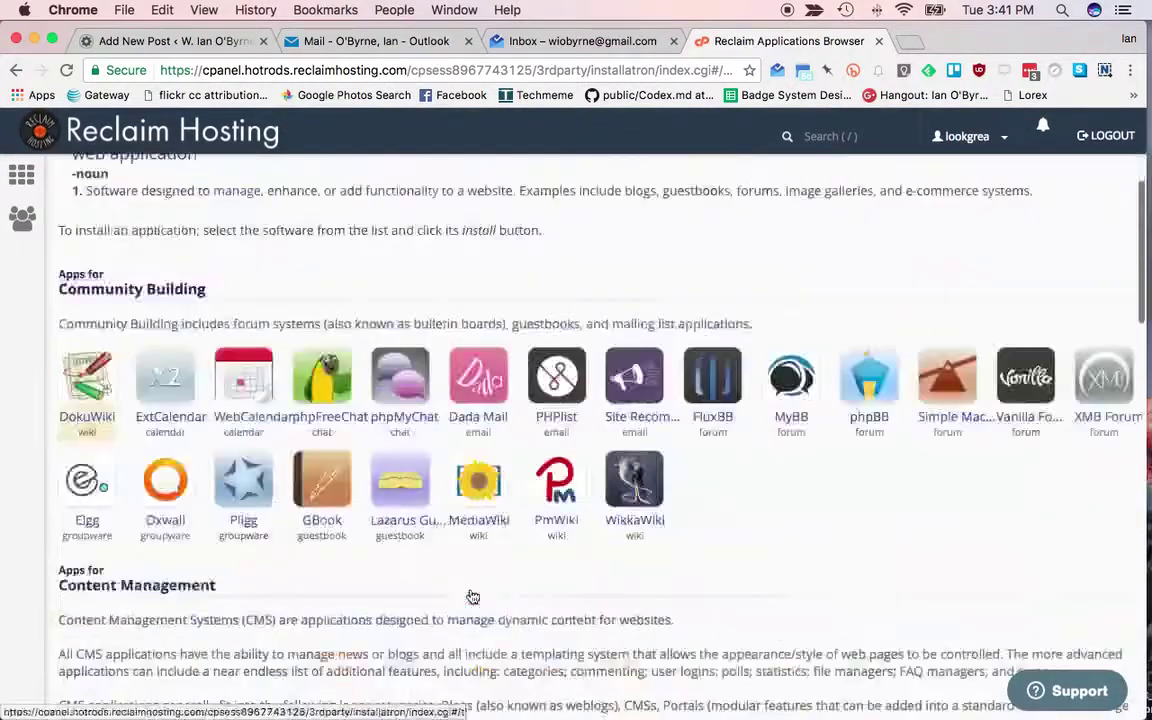
scroll(470, 596, down, 4)
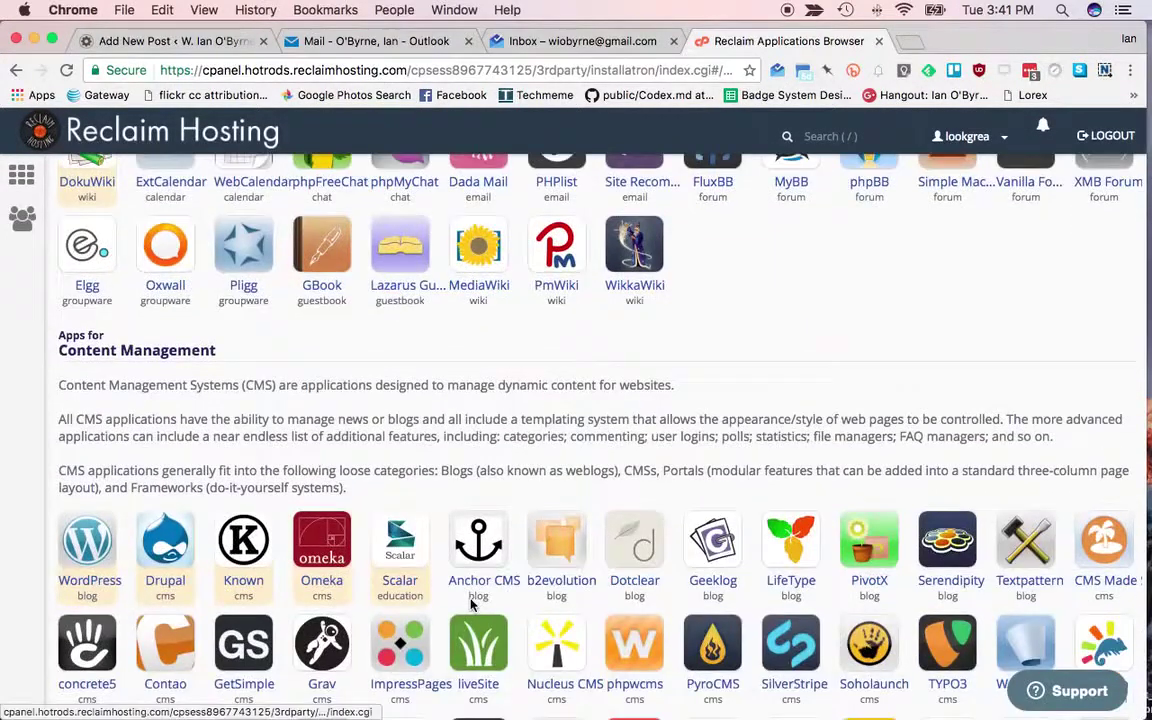
scroll(309, 440, down, 2)
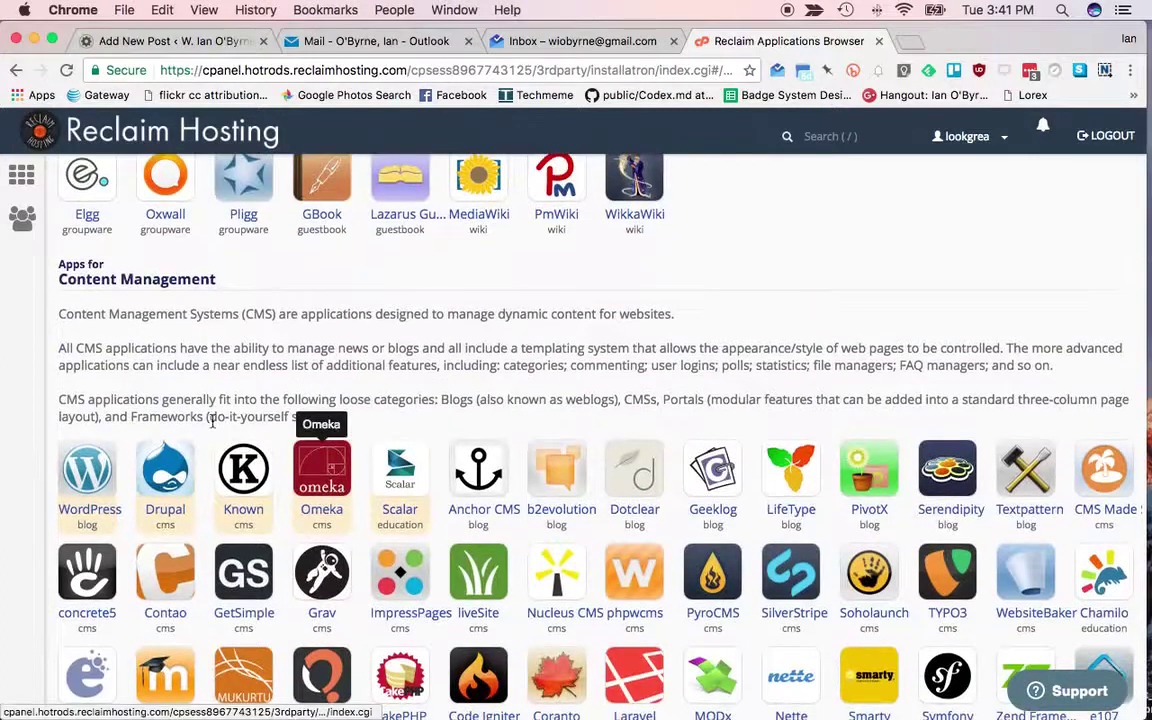
click(98, 474)
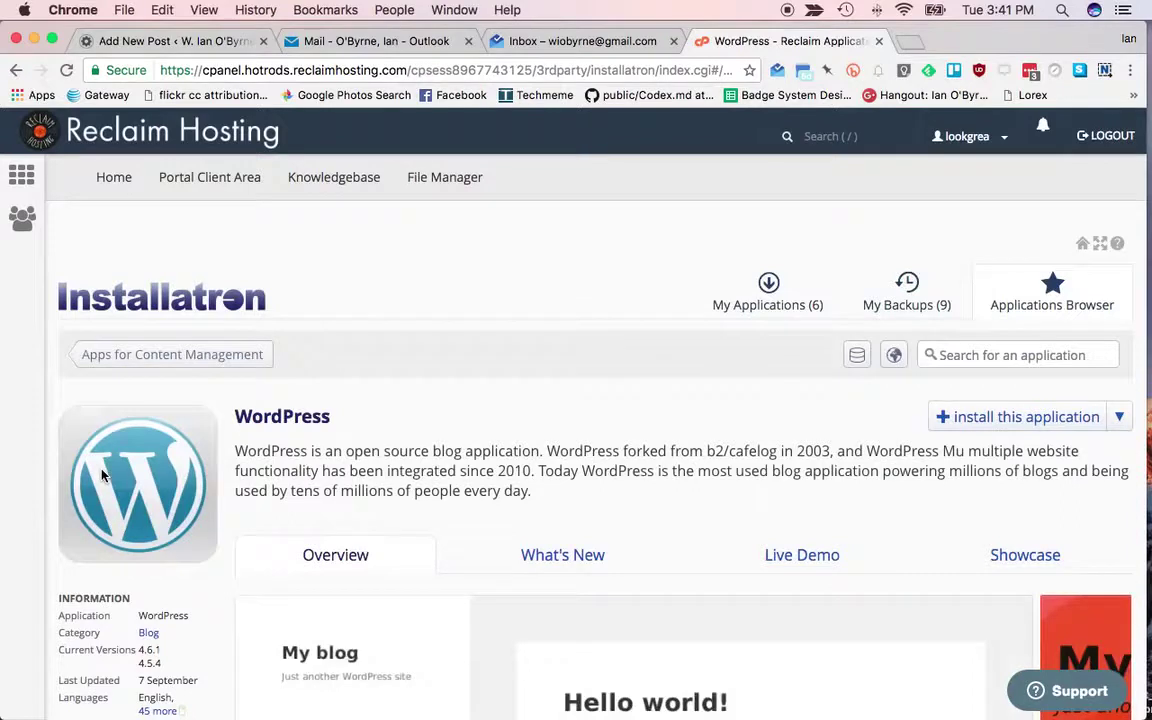
scroll(413, 458, down, 10)
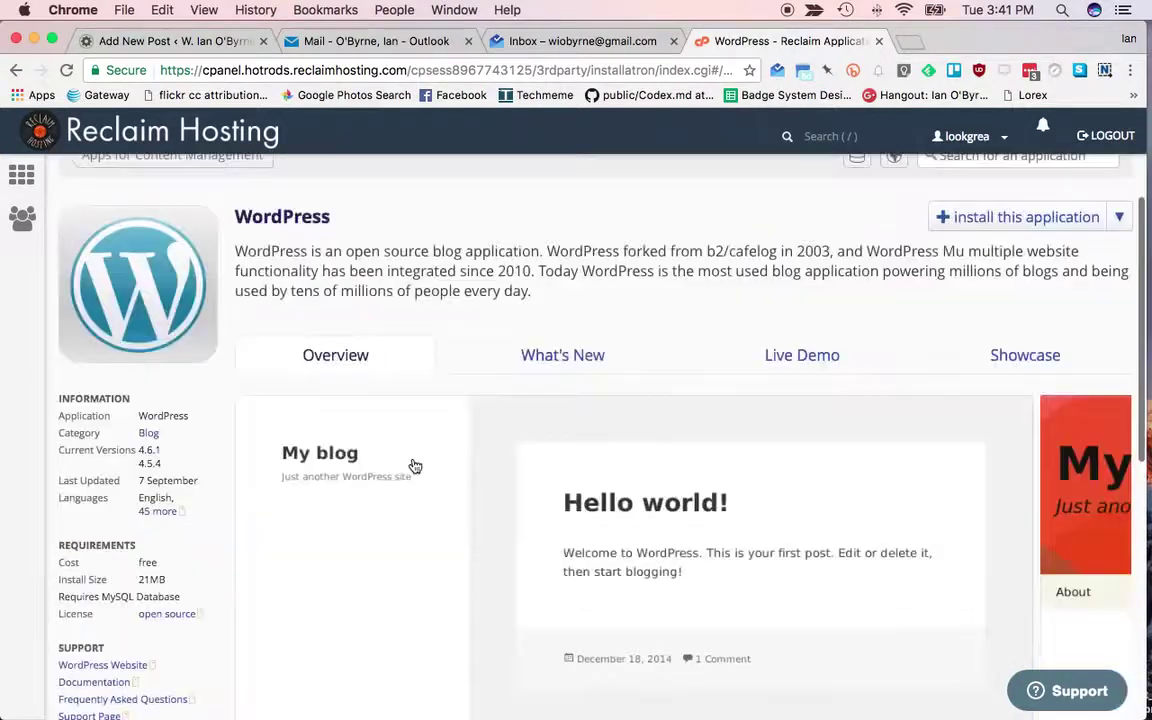
scroll(589, 418, down, 10)
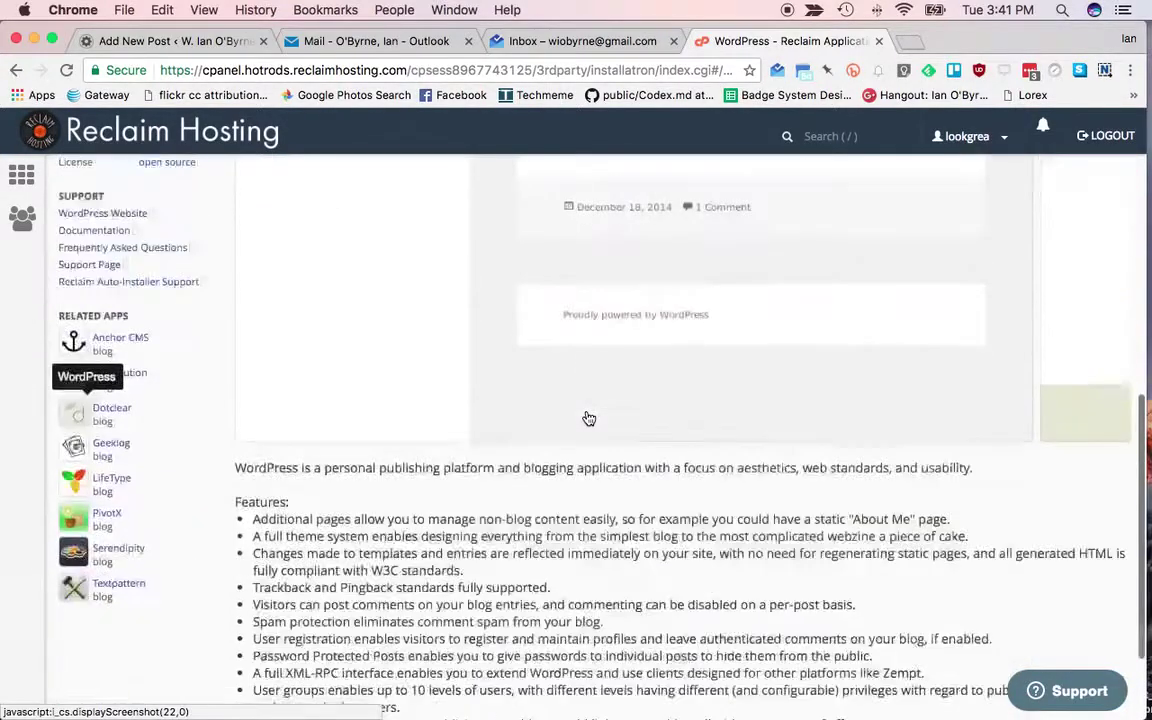
scroll(589, 418, up, 20)
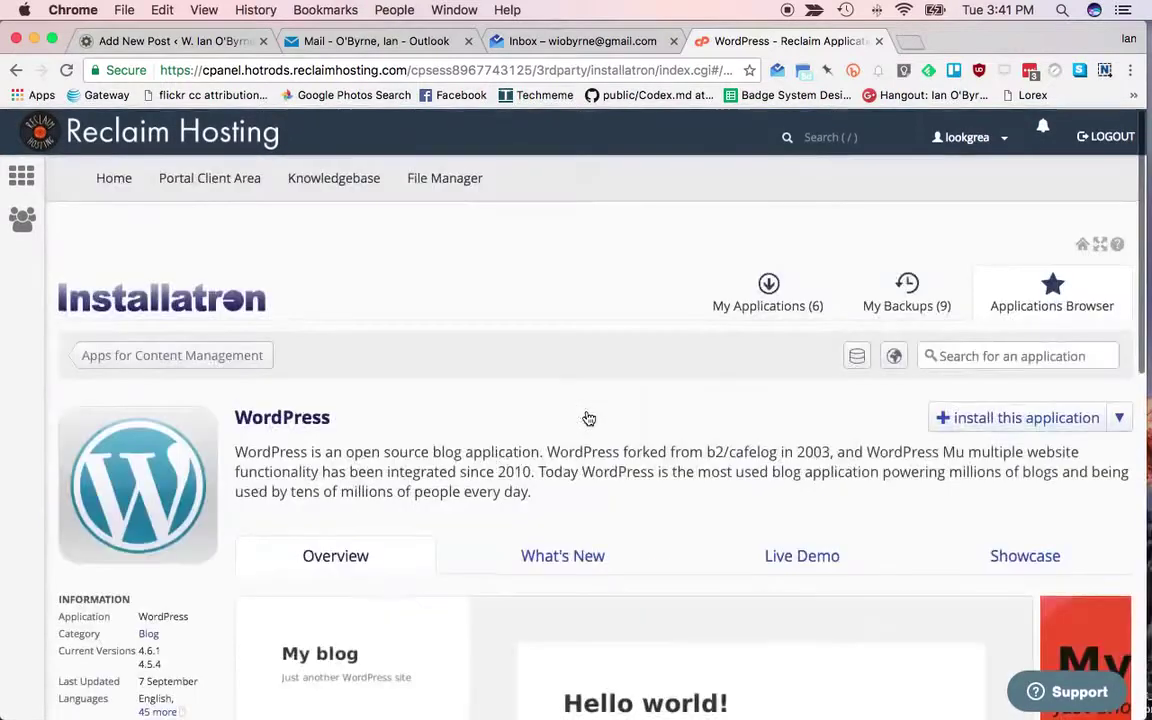
click(986, 424)
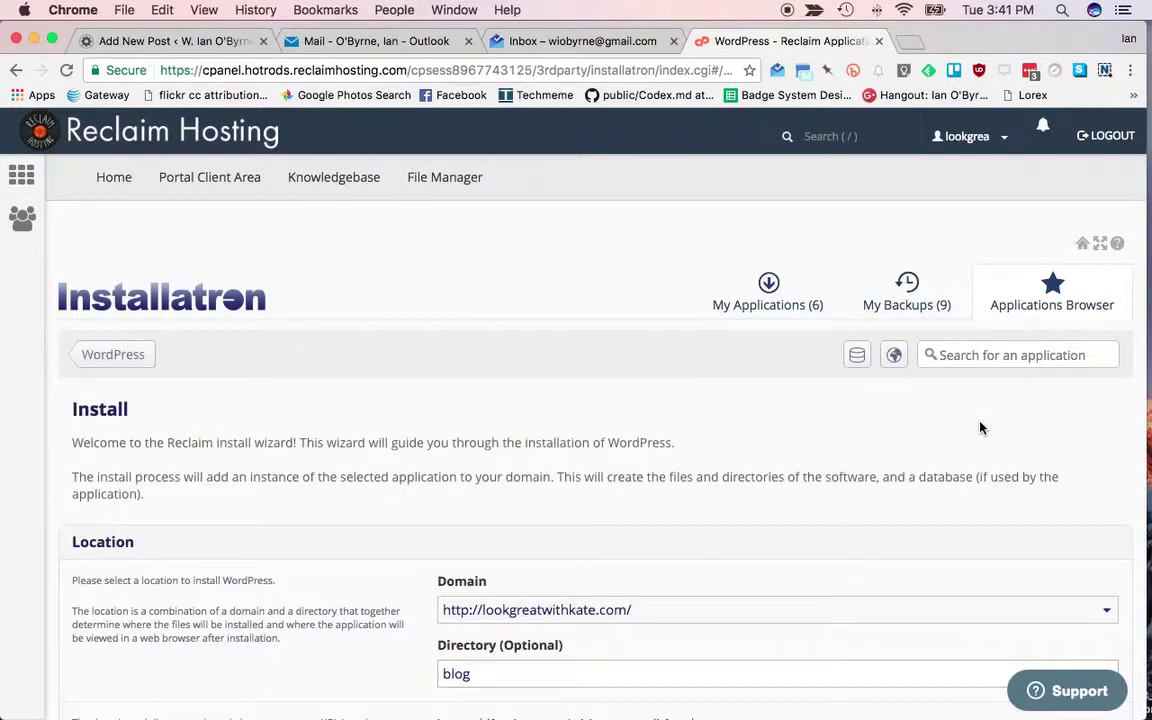
scroll(946, 473, down, 5)
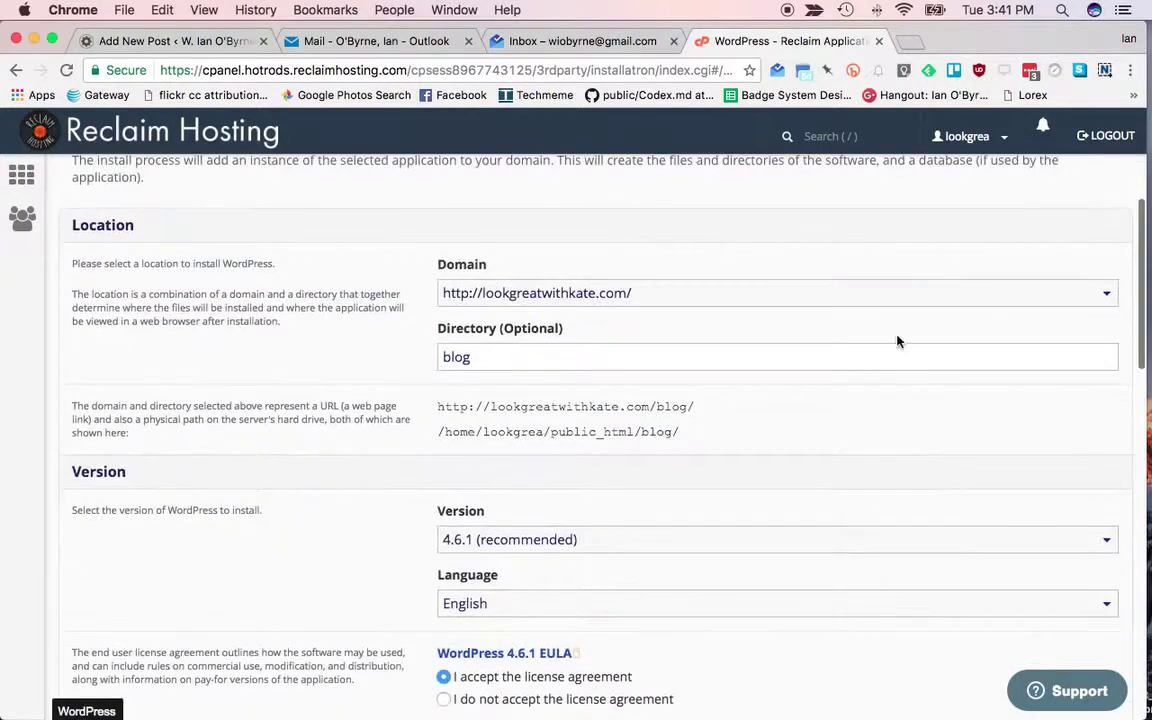
click(887, 301)
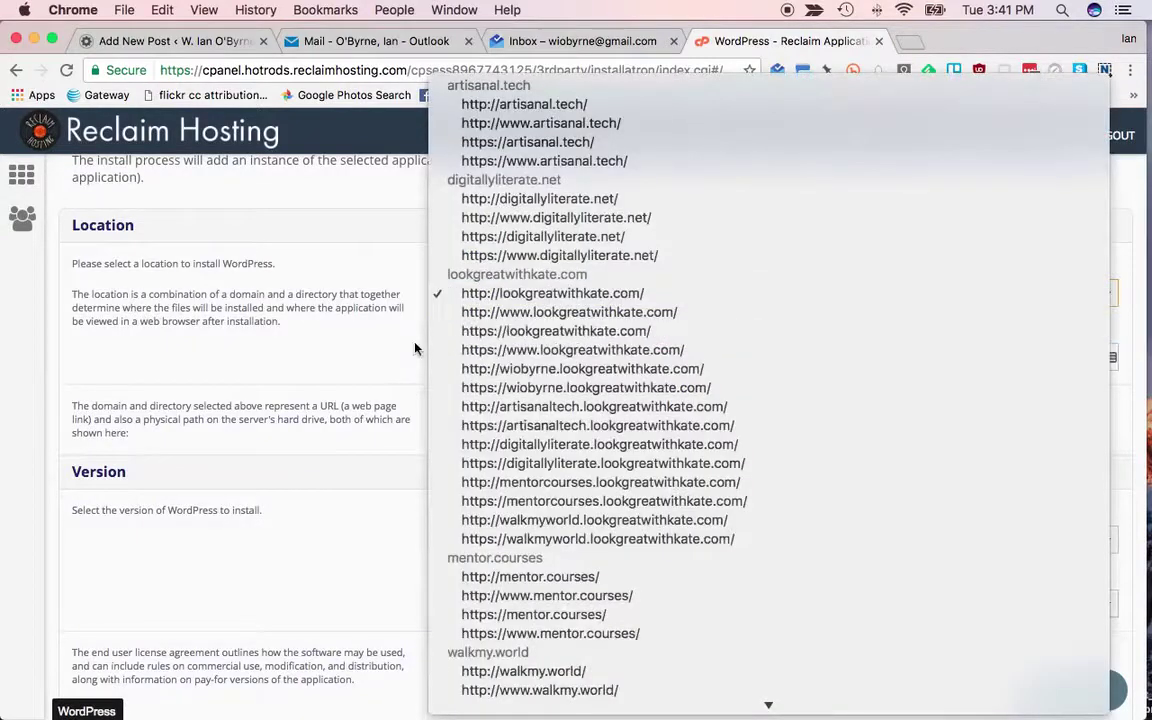
click(368, 347)
scroll(478, 424, down, 1)
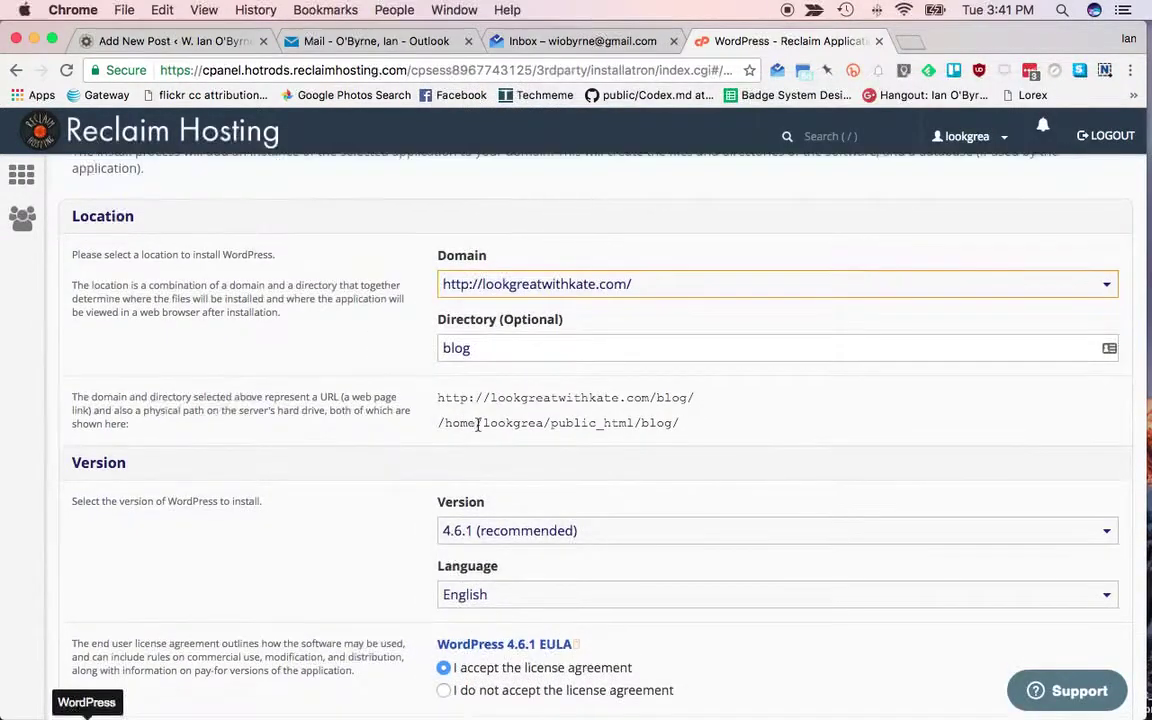
Review the WordPress installer's update, backup, administrator, site and advanced settings, and return to the cPanel home page without installing
scroll(478, 424, down, 8)
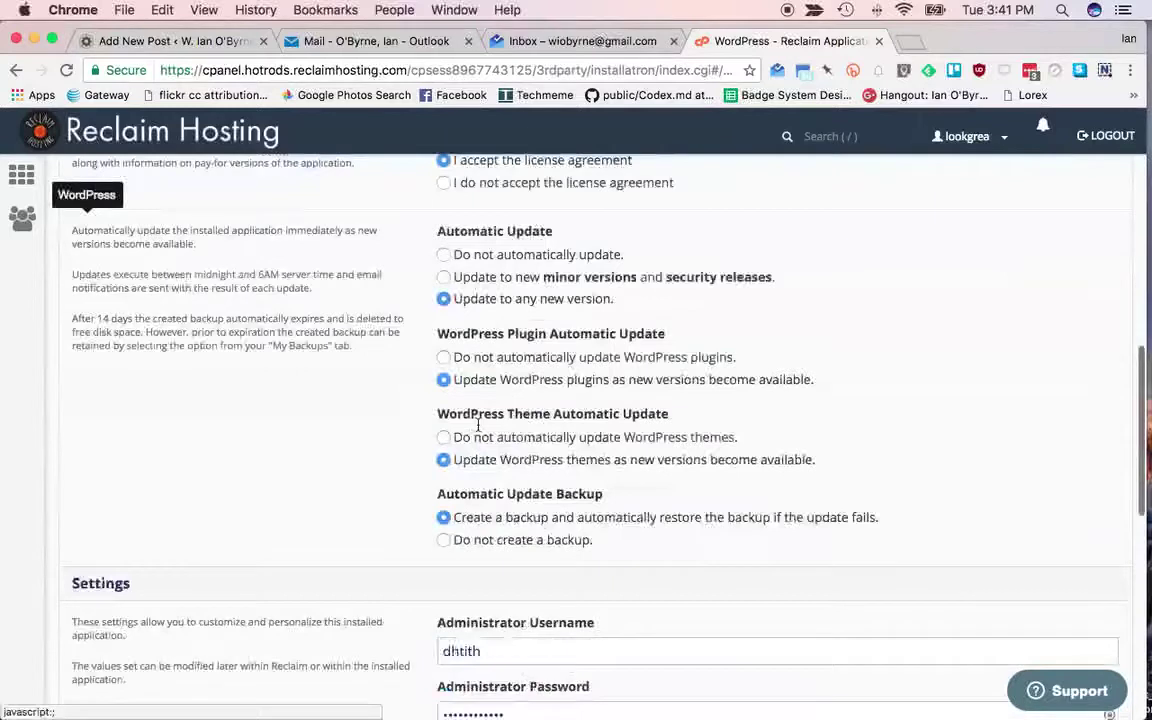
scroll(478, 424, down, 5)
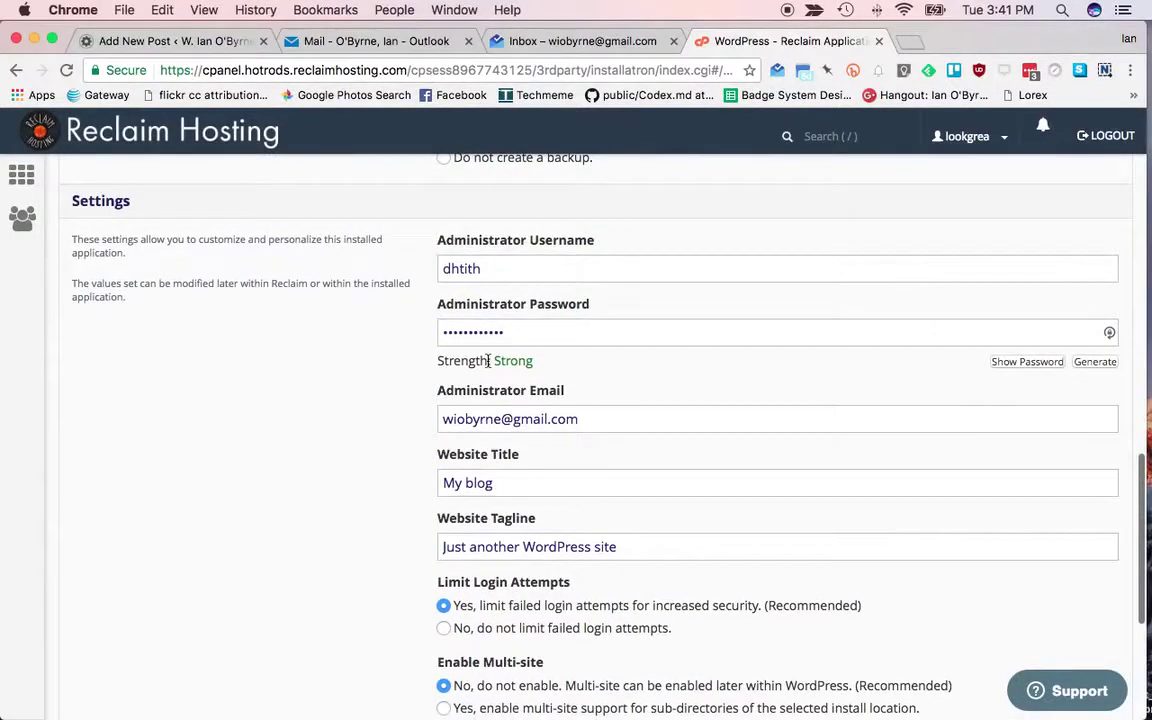
scroll(488, 362, down, 4)
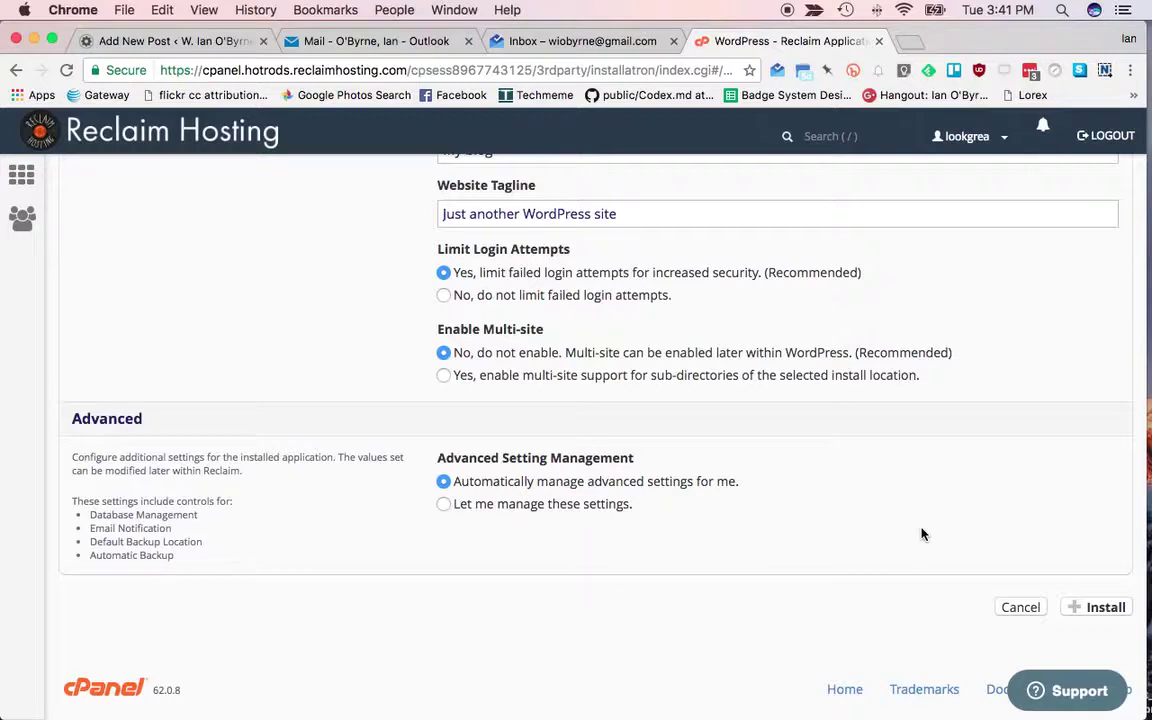
scroll(922, 534, up, 15)
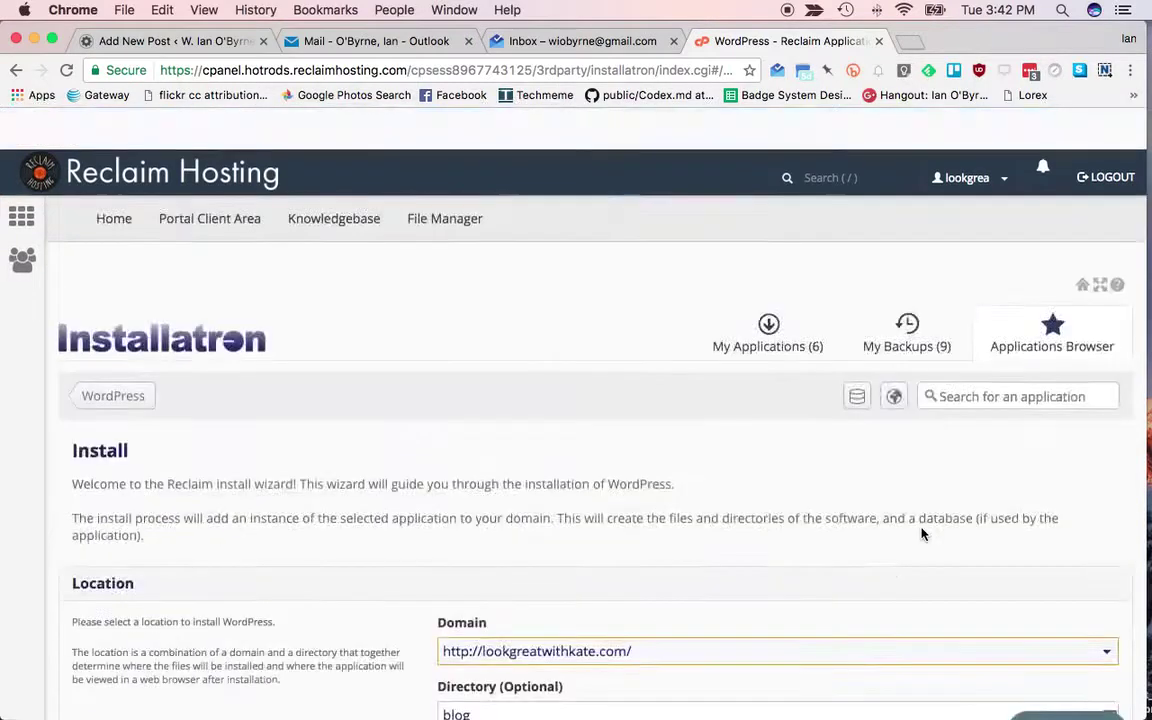
scroll(922, 534, down, 3)
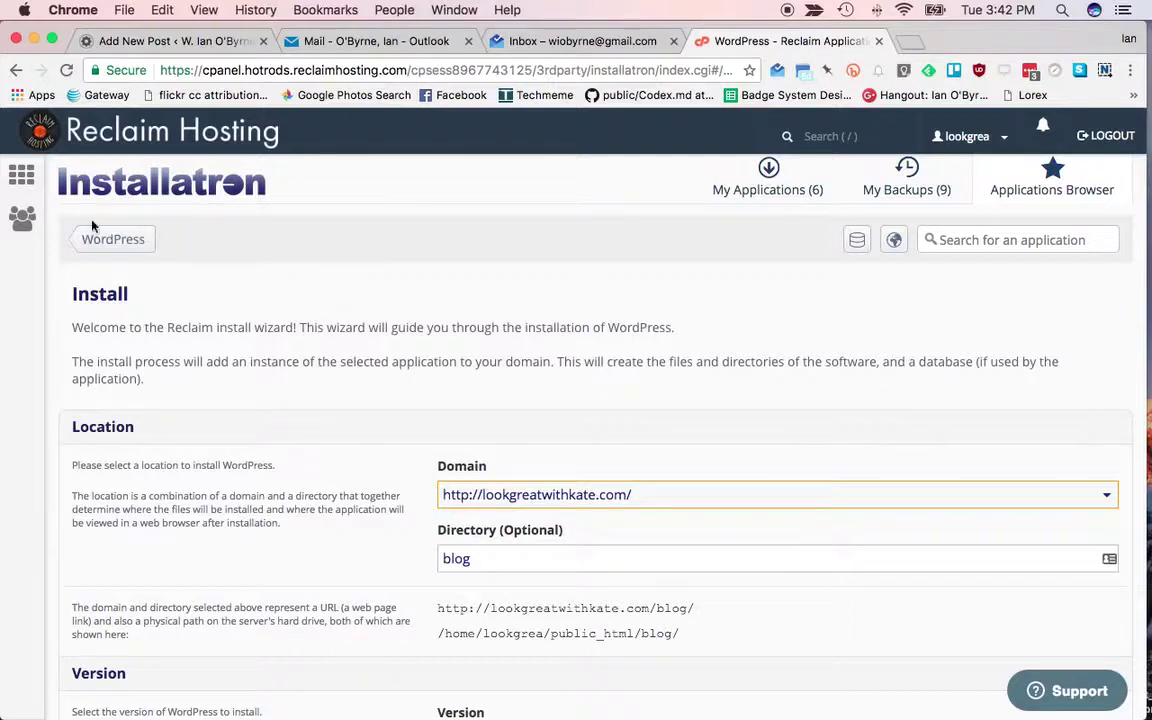
click(22, 175)
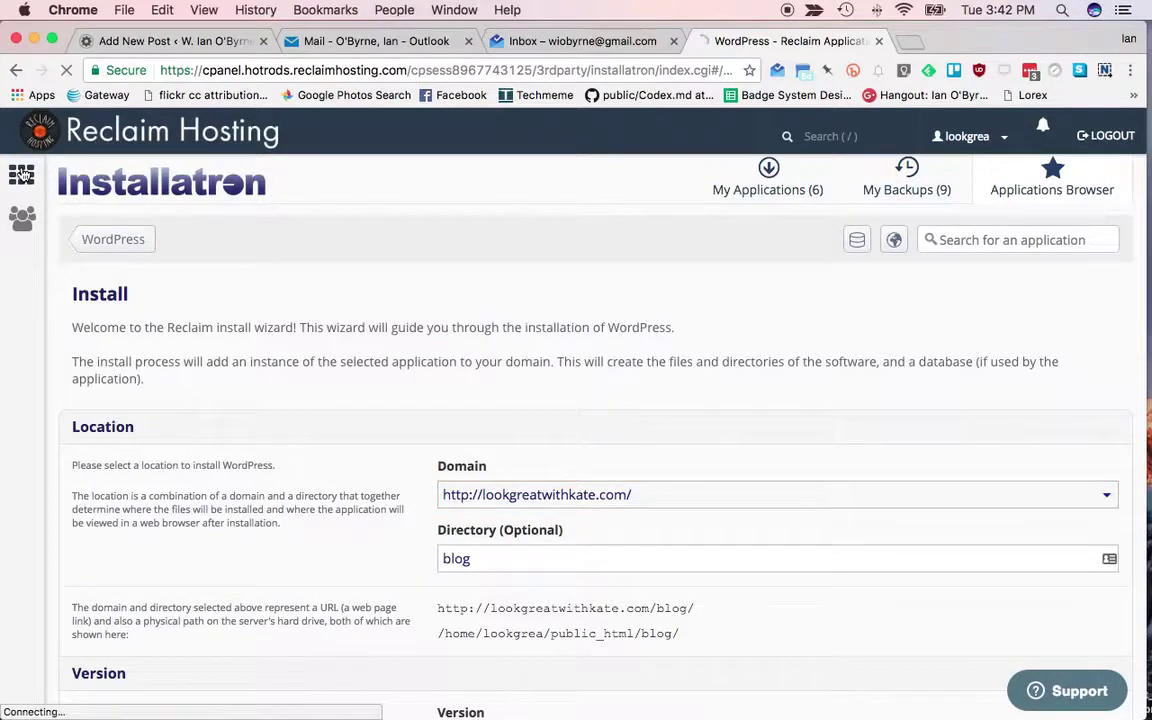